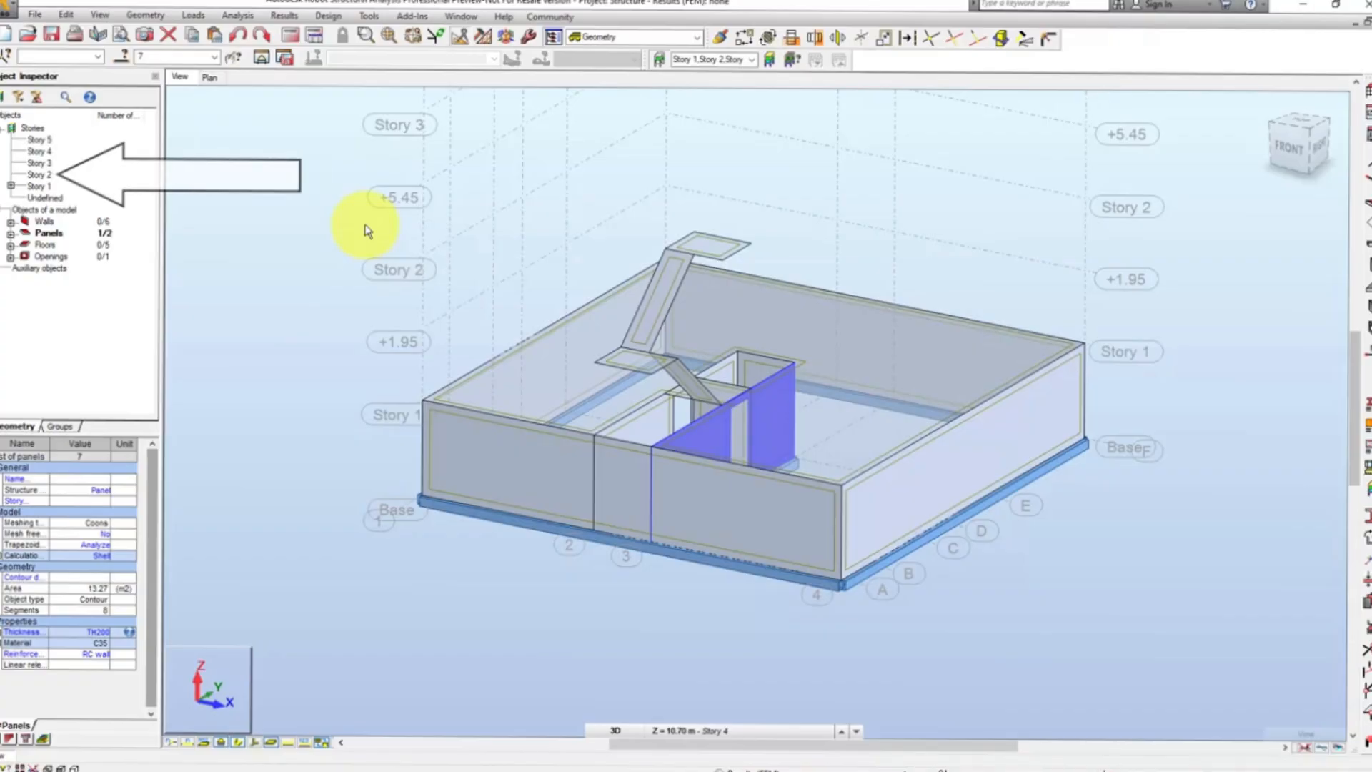
Step: On Story 2, draw 3.50 m high TH200 walls between axes 2 and 3 along axis E and axis D, with Drag off
left_click(34, 175)
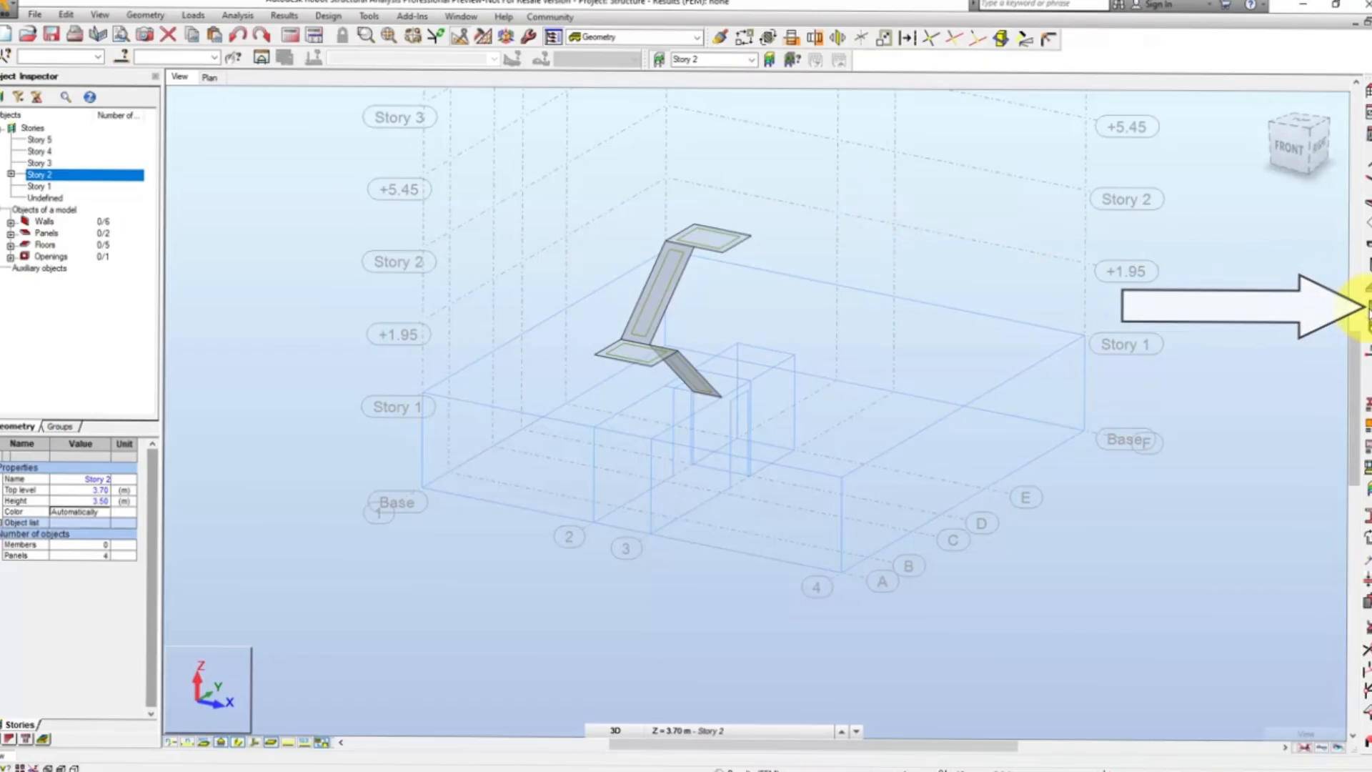
left_click(1368, 309)
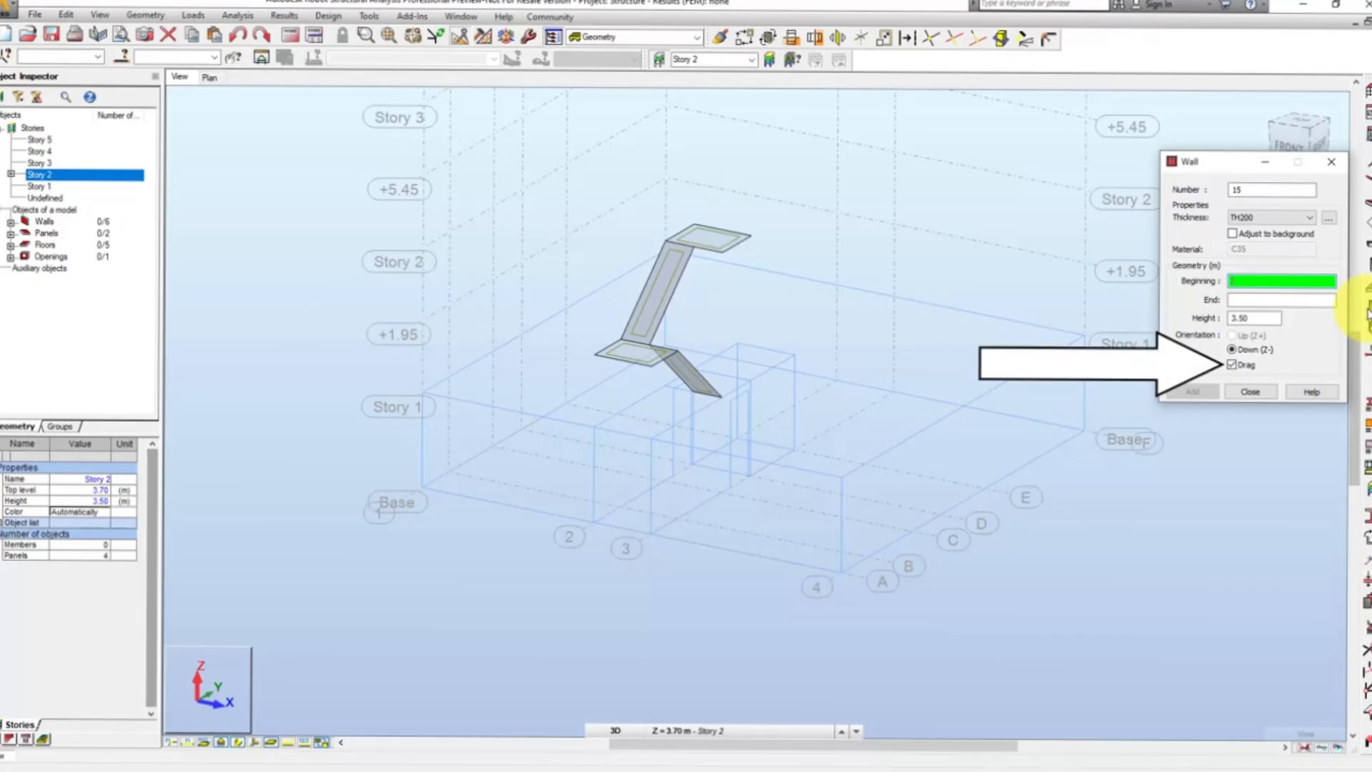
left_click(1231, 366)
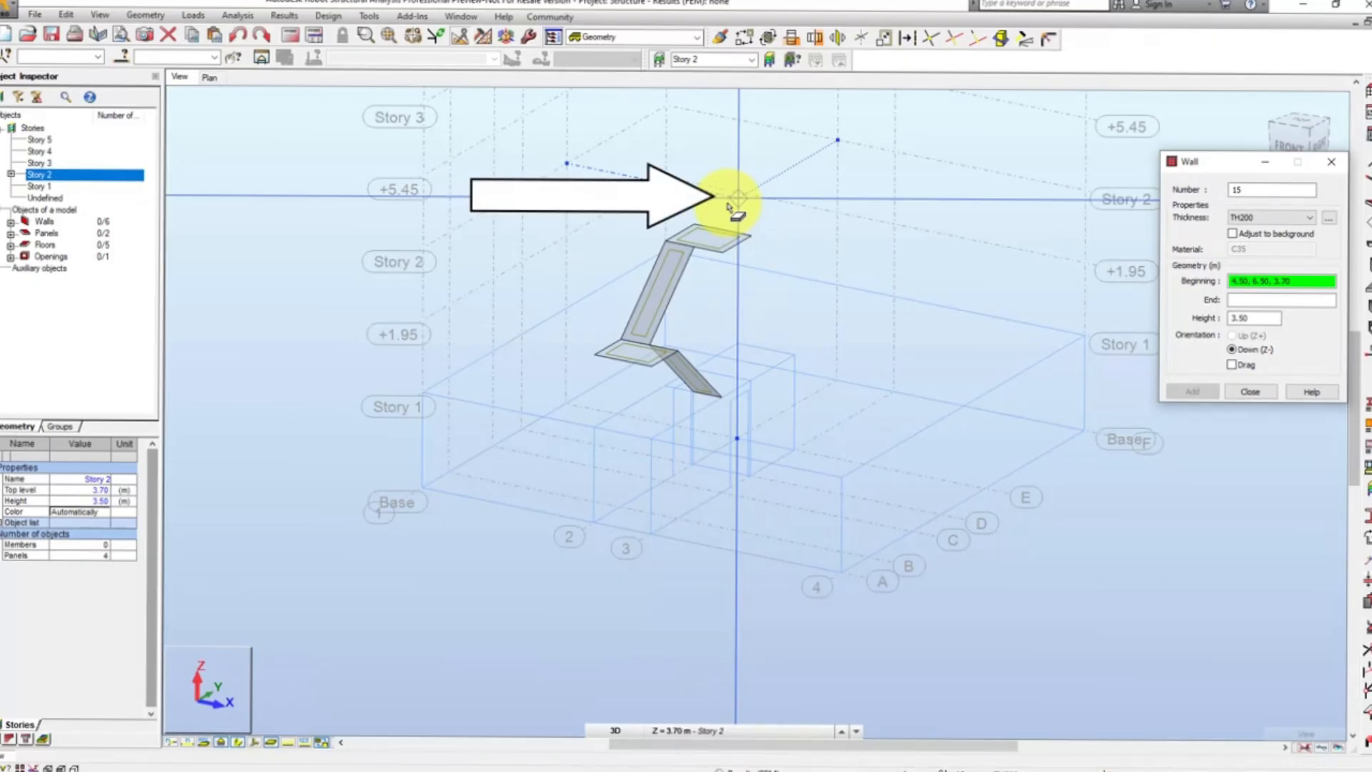
left_click(728, 204)
left_click(799, 215)
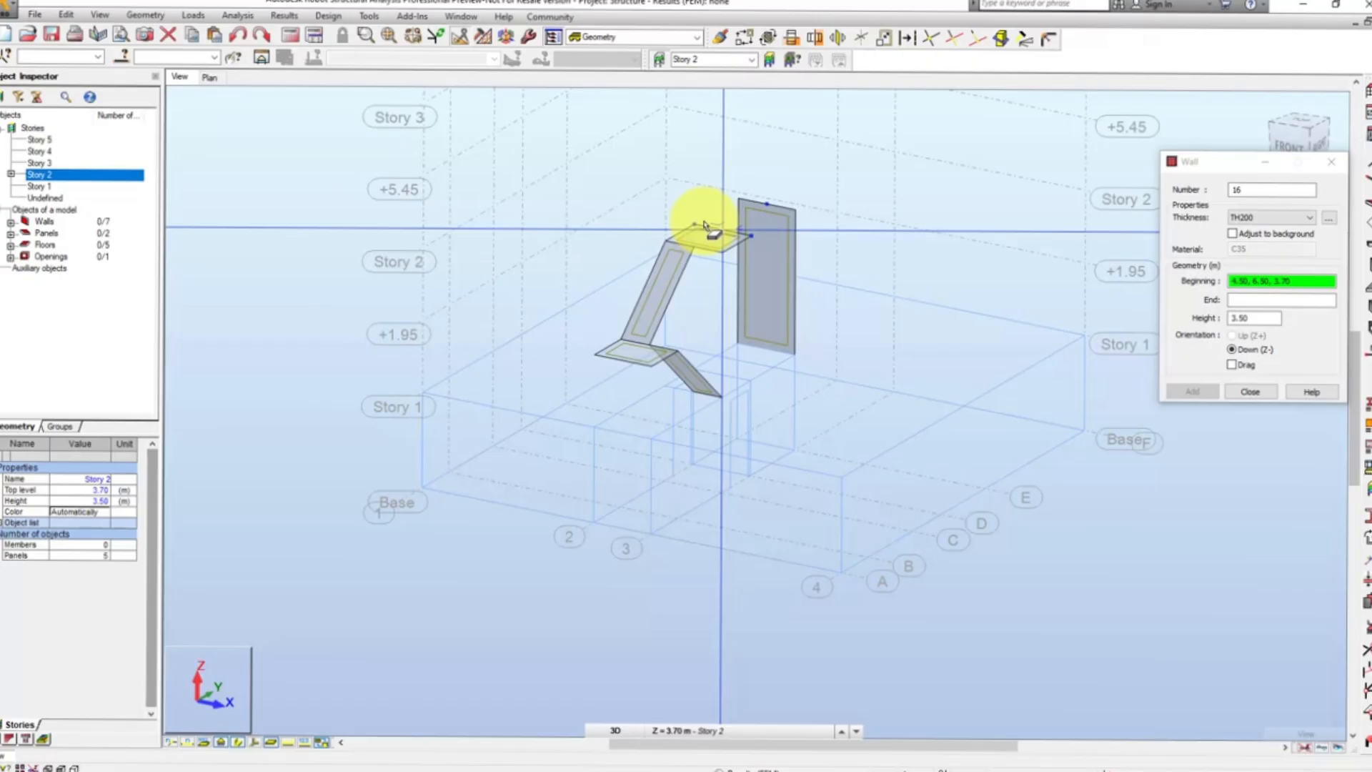
left_click(742, 231)
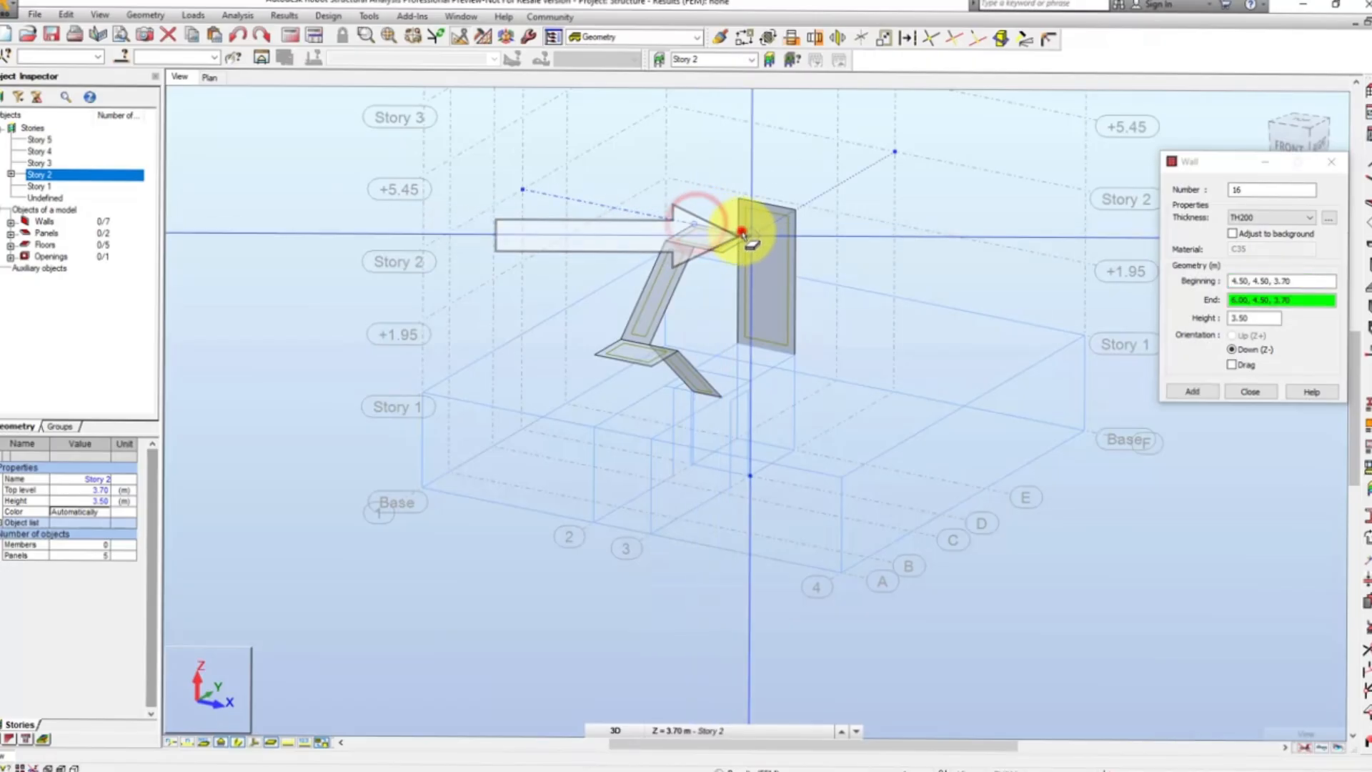
Step: Draw a wall along axis 2 from axis E to axis A, and another along axis A from axis 2 to axis 3
left_click(742, 202)
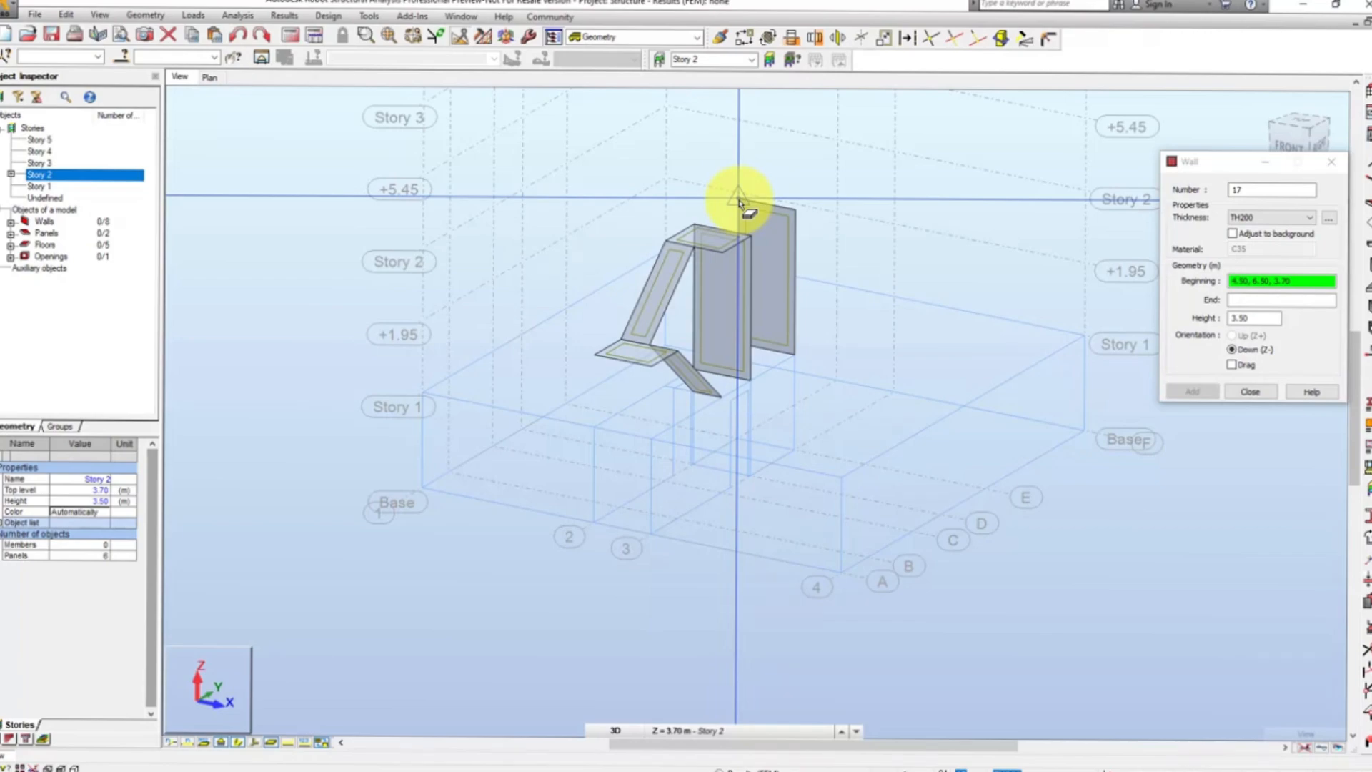
left_click(740, 202)
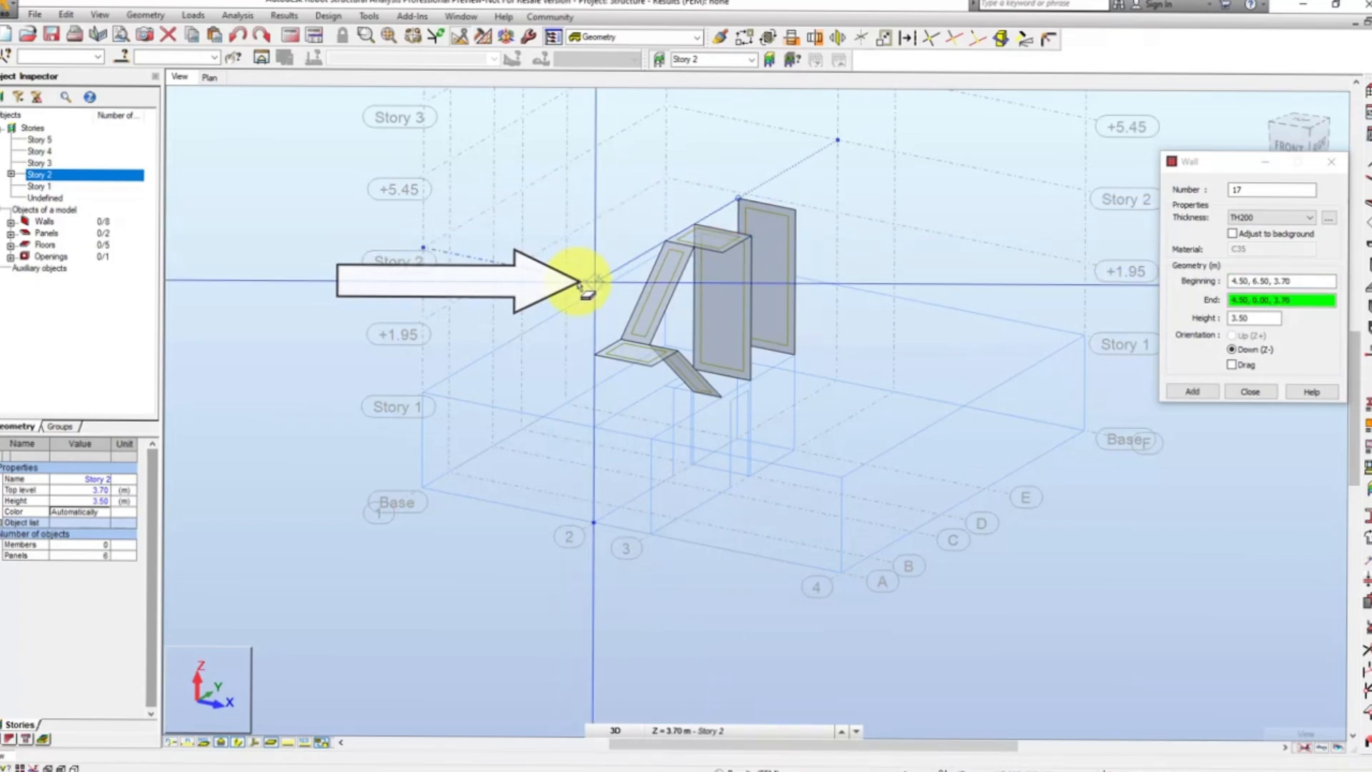
left_click(579, 283)
left_click(596, 283)
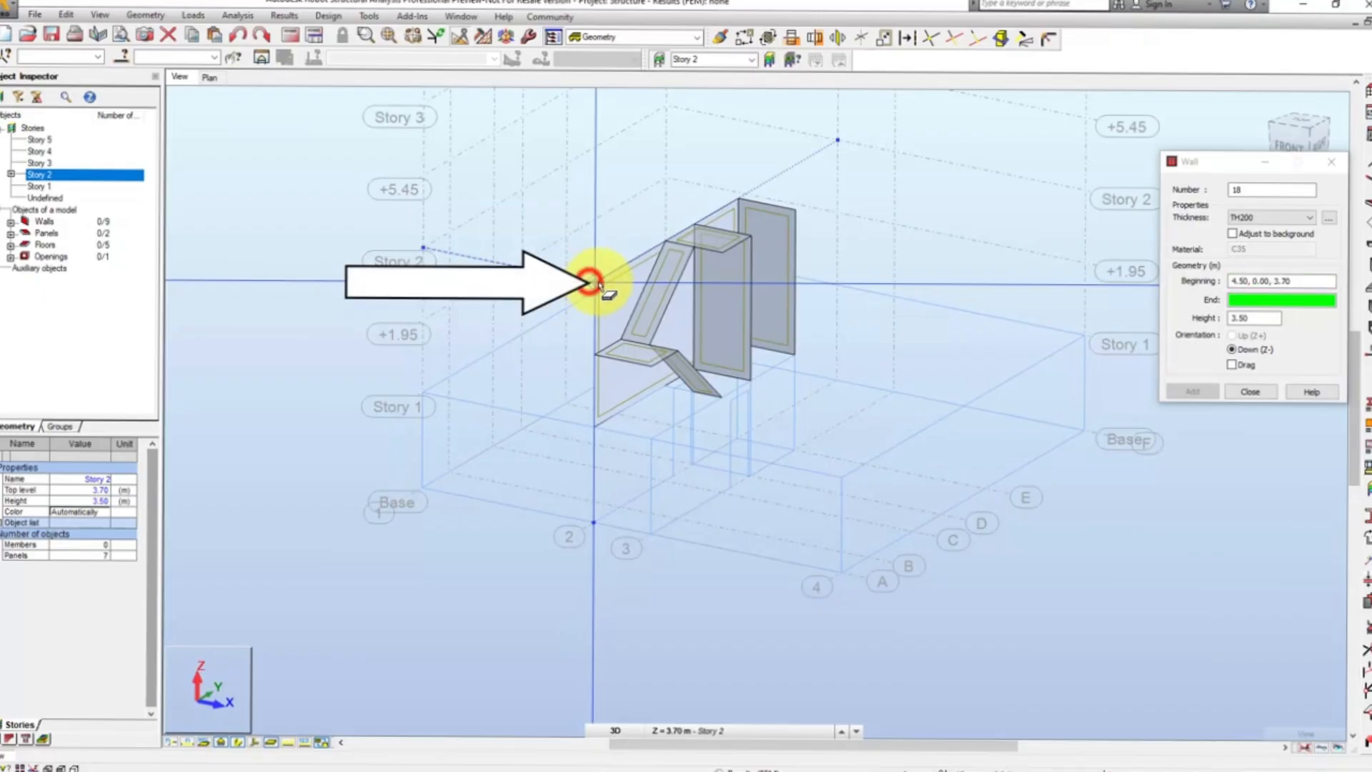
left_click(652, 300)
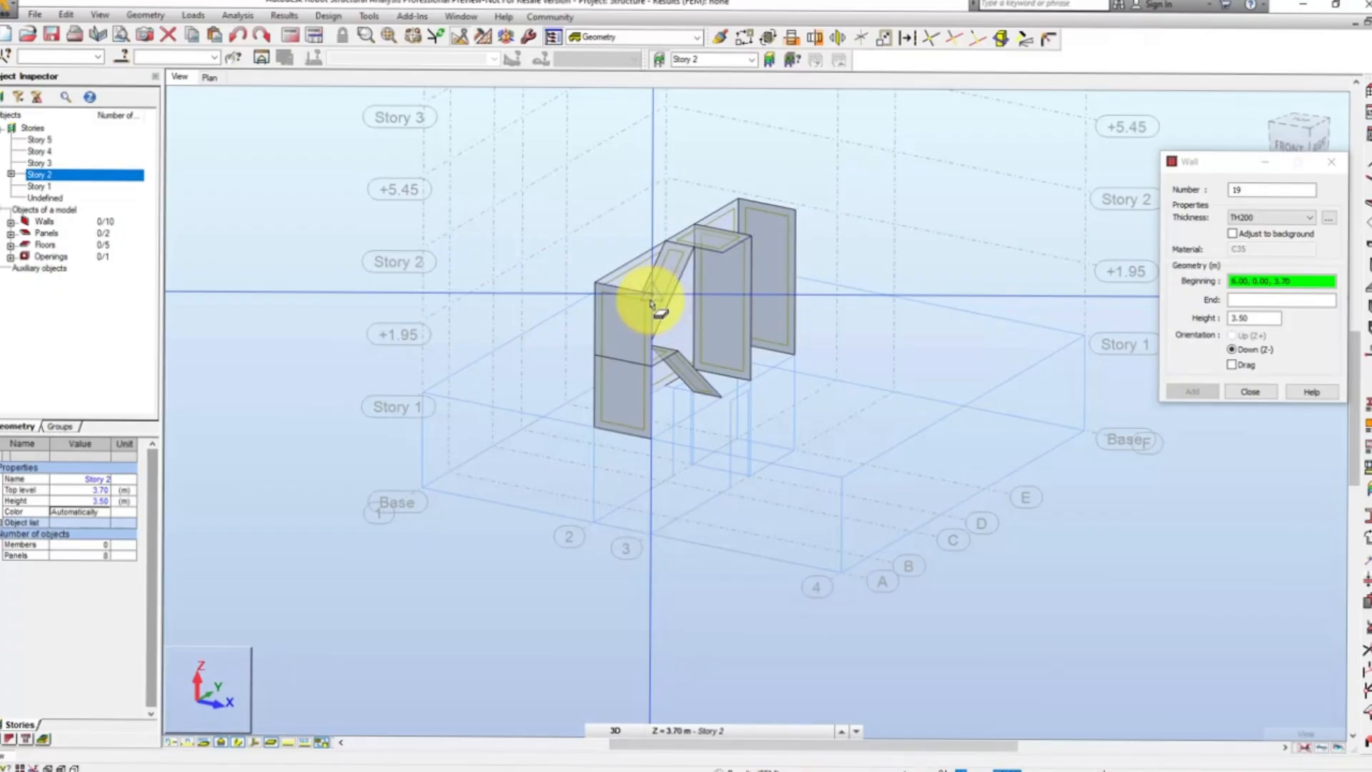
left_click(1249, 391)
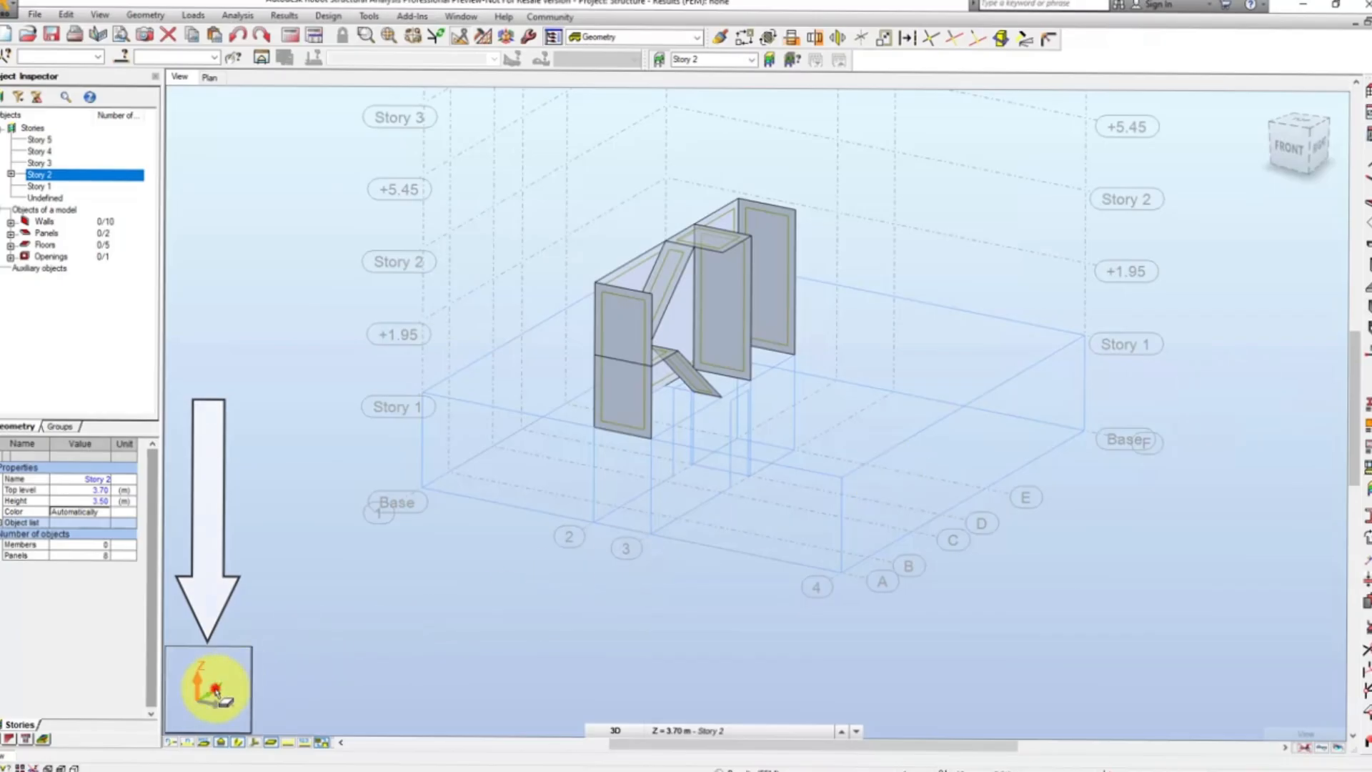
Step: Switch the model to a 2D view in the YZ plane at structure axis 2
left_click(208, 679)
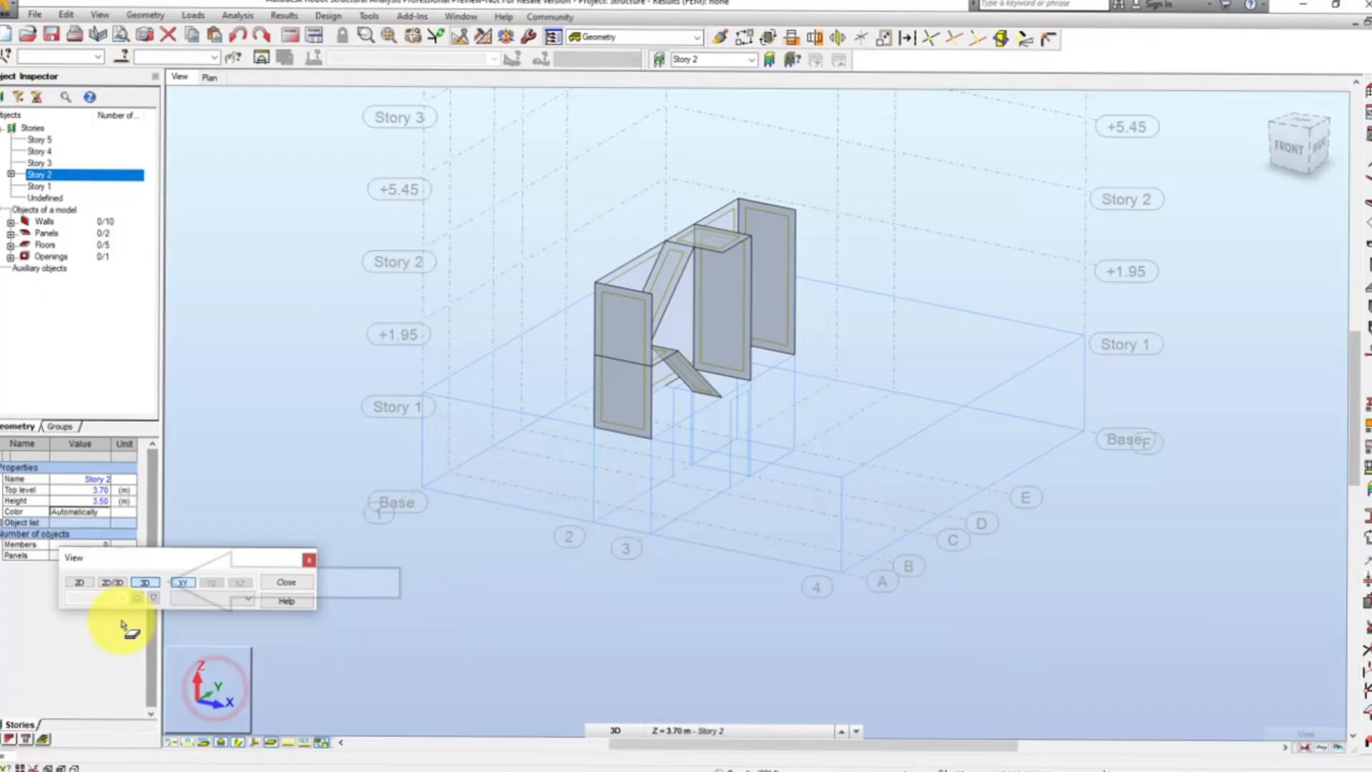
left_click(79, 582)
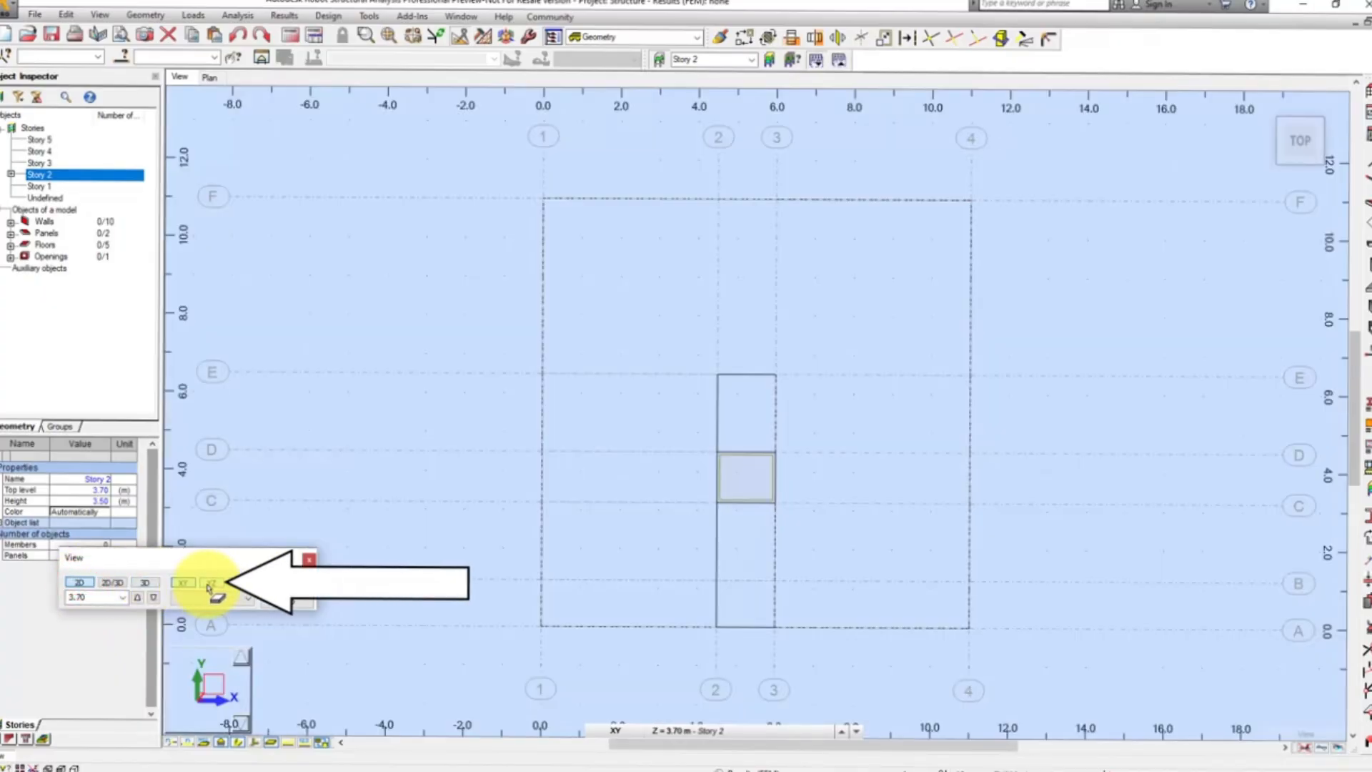
left_click(209, 582)
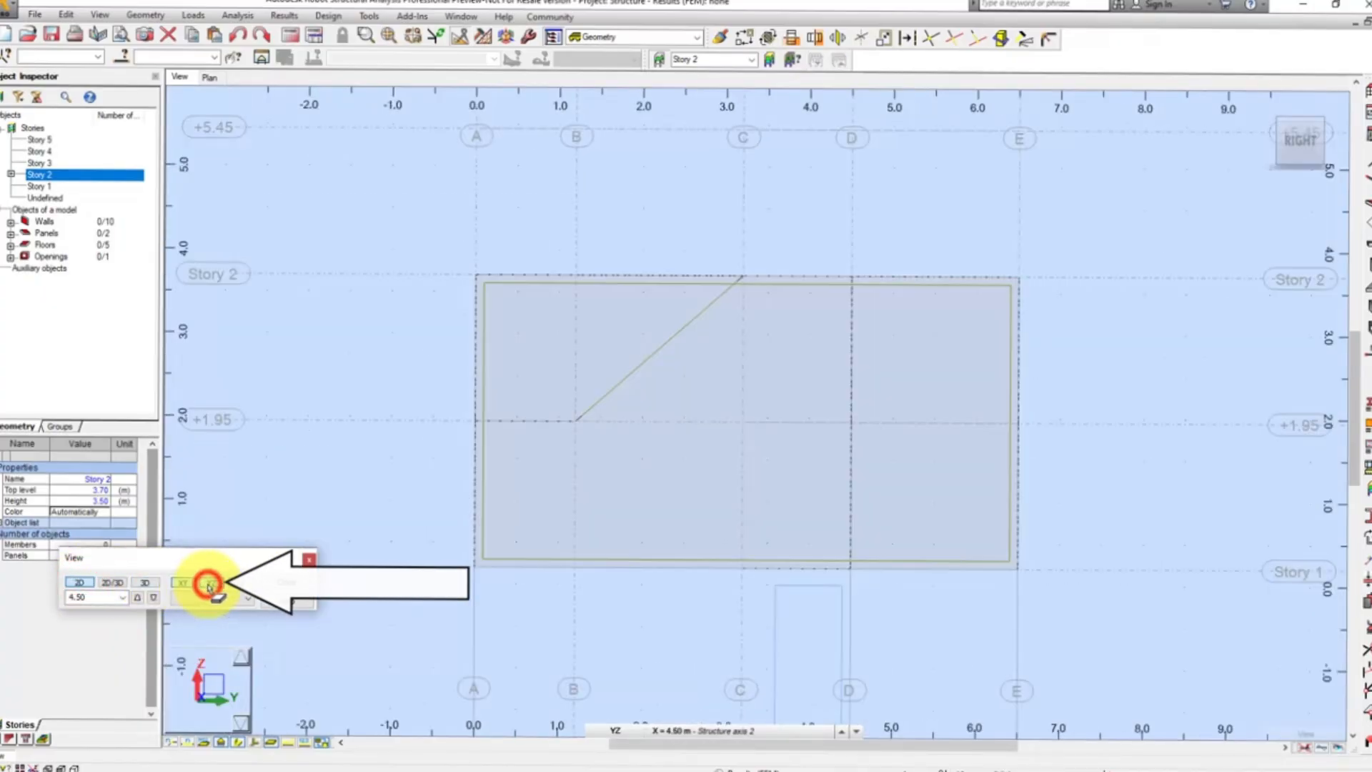
left_click(276, 583)
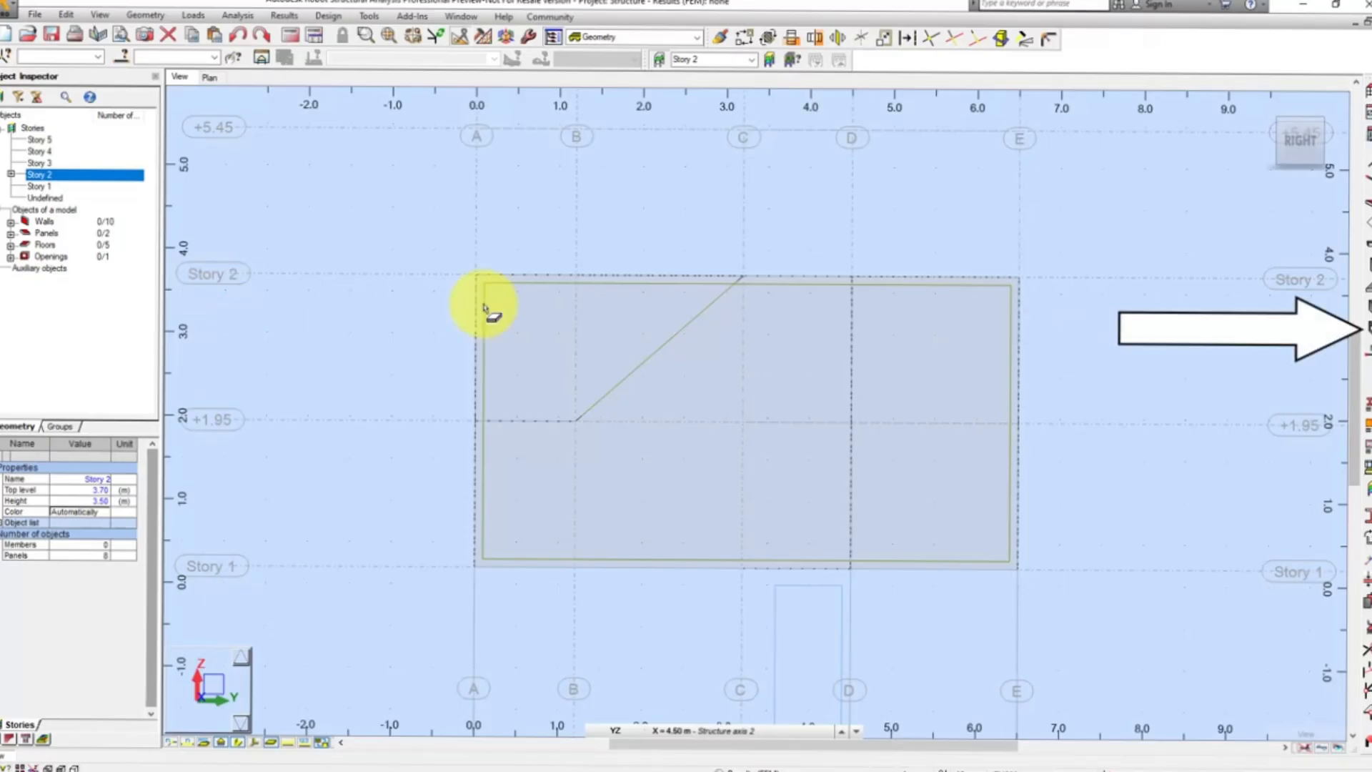
Step: Insert a rectangular opening 2.00 m high and 1.00 m wide at the base of the axis 2 wall, offset 3.40 m from axis A
left_click(1363, 329)
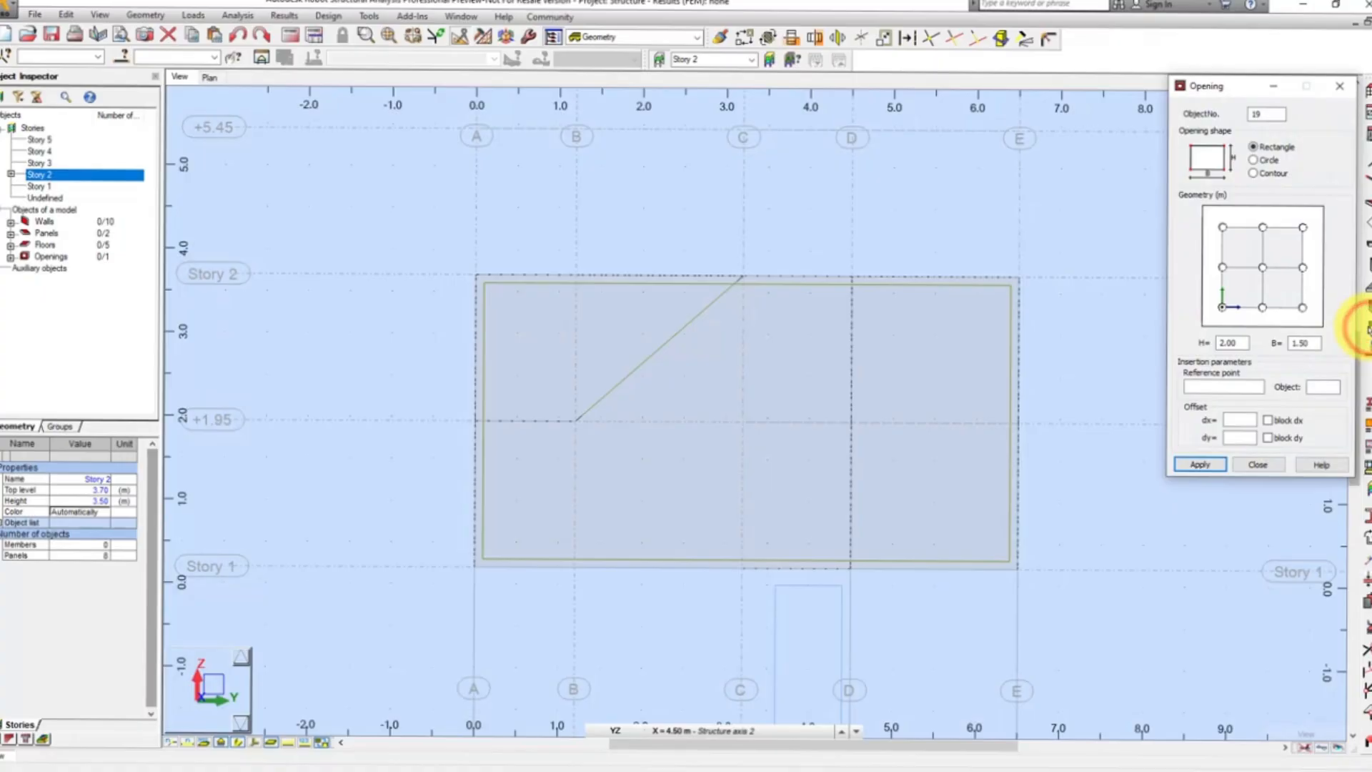
double_click(1308, 344)
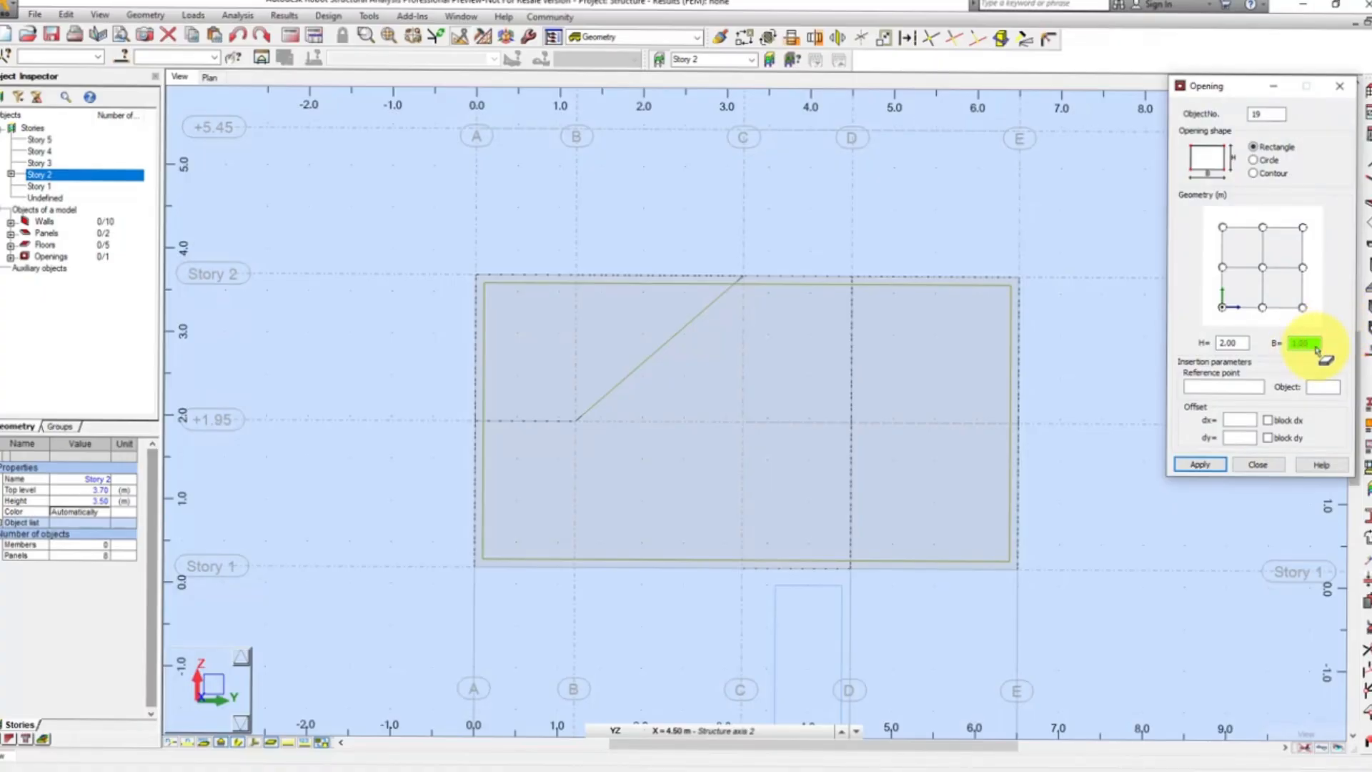
left_click(1255, 386)
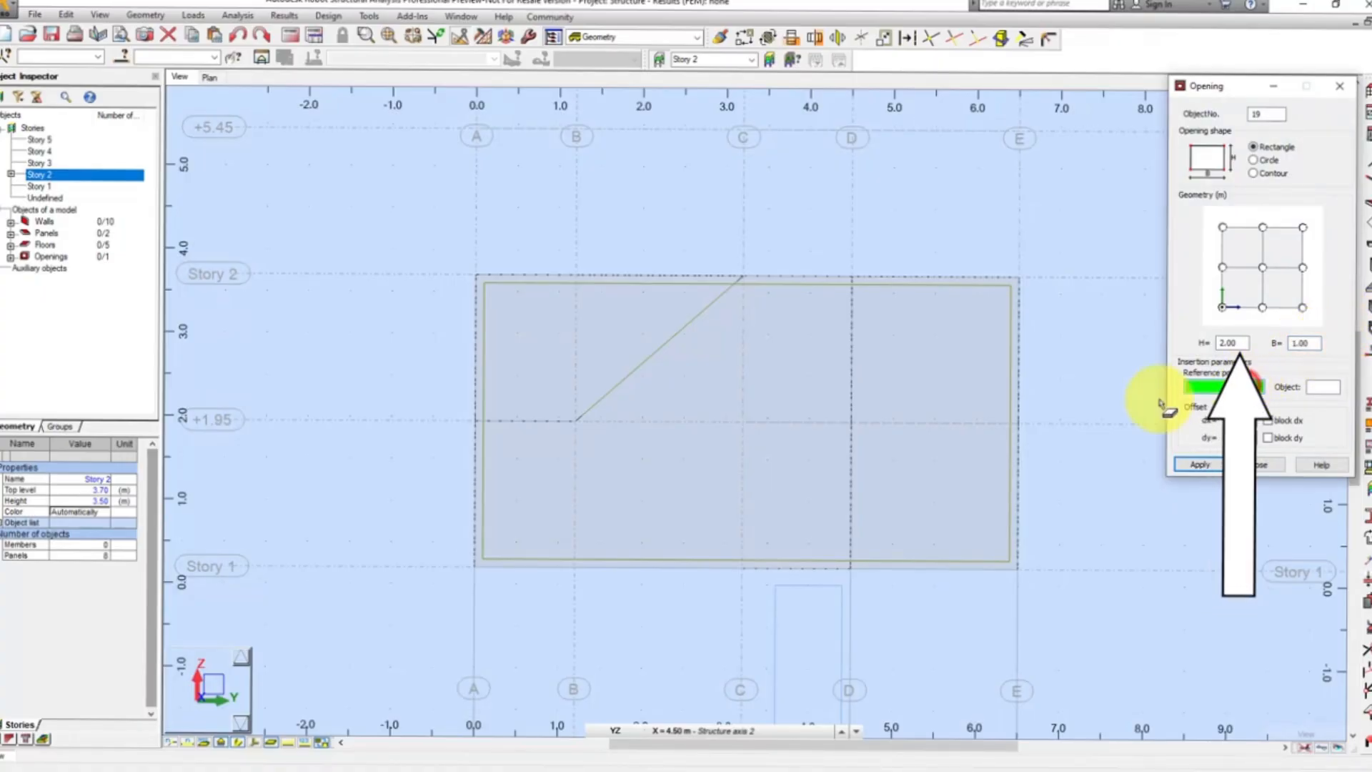
scroll(880, 561, "up", 3)
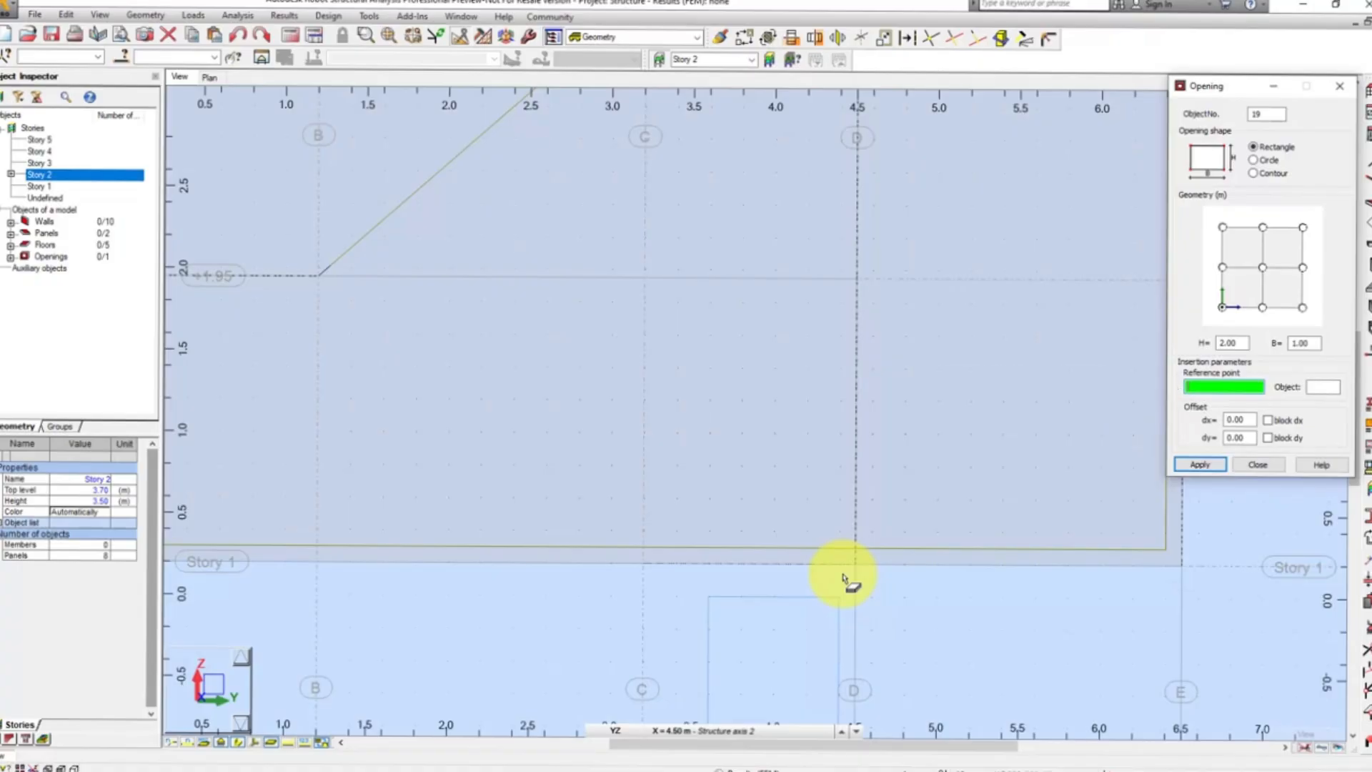
scroll(843, 579, "down", 1)
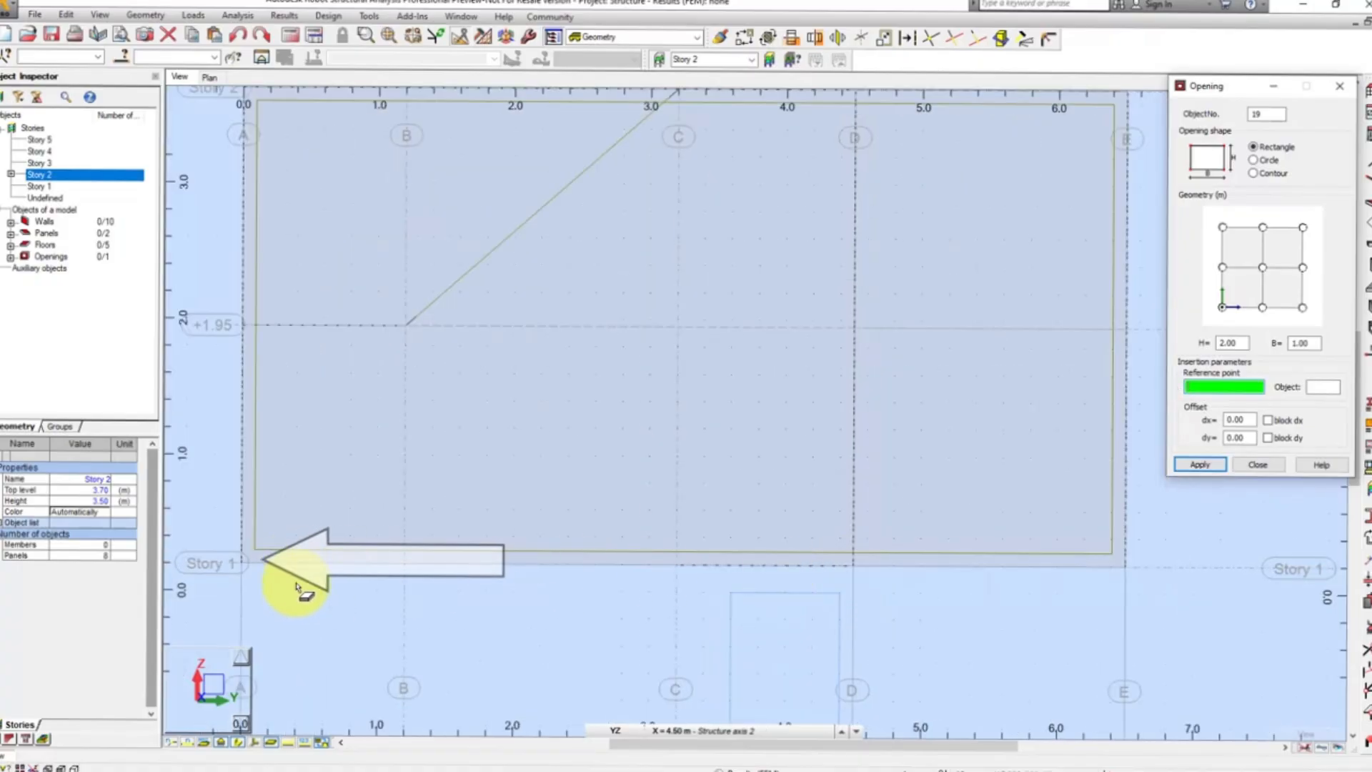
left_click(243, 563)
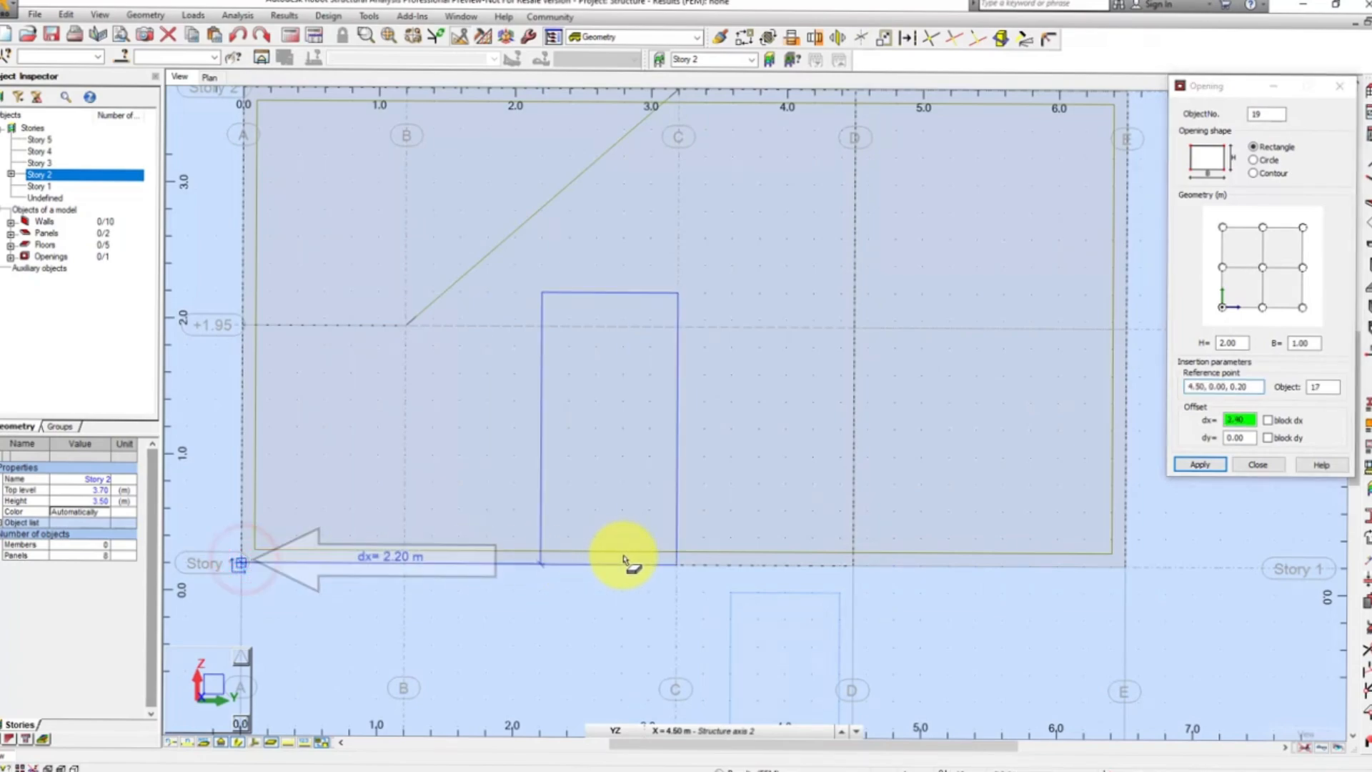
left_click(702, 566)
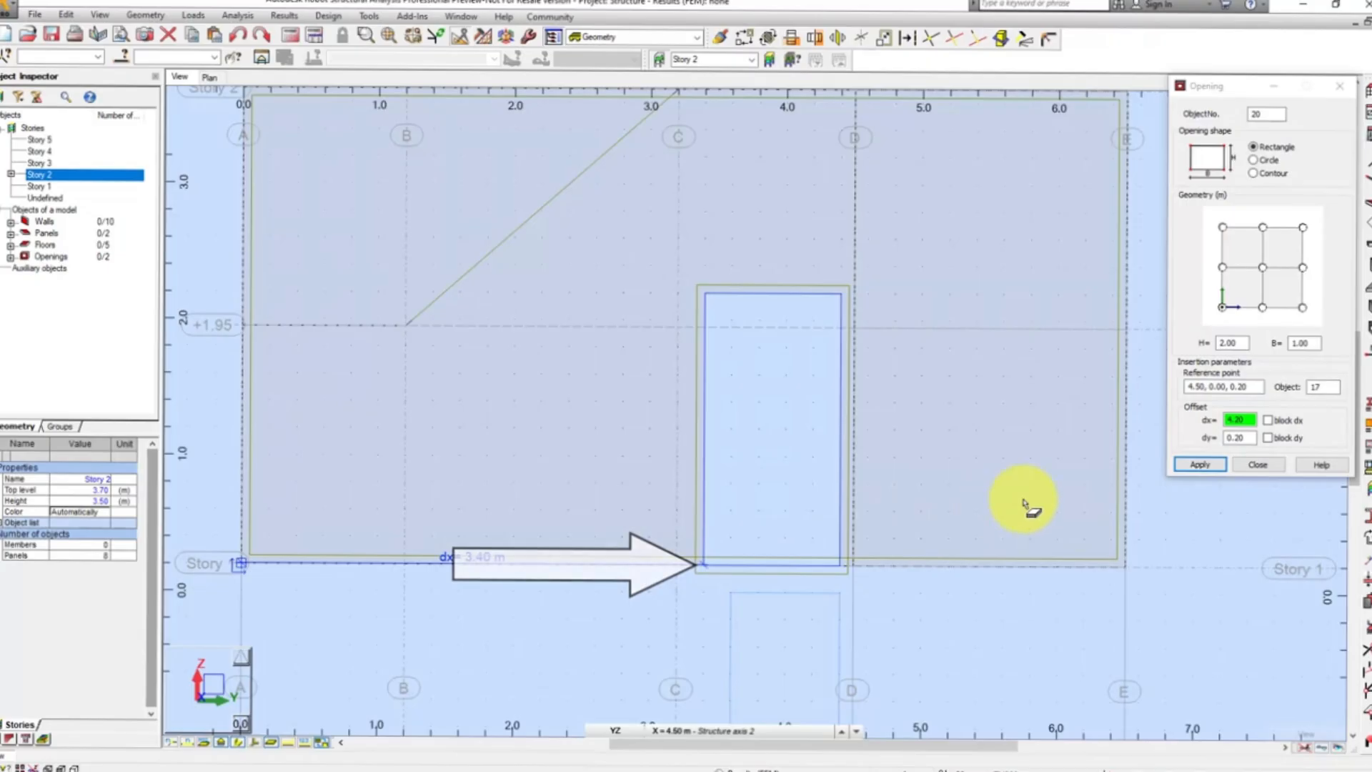
left_click(1258, 465)
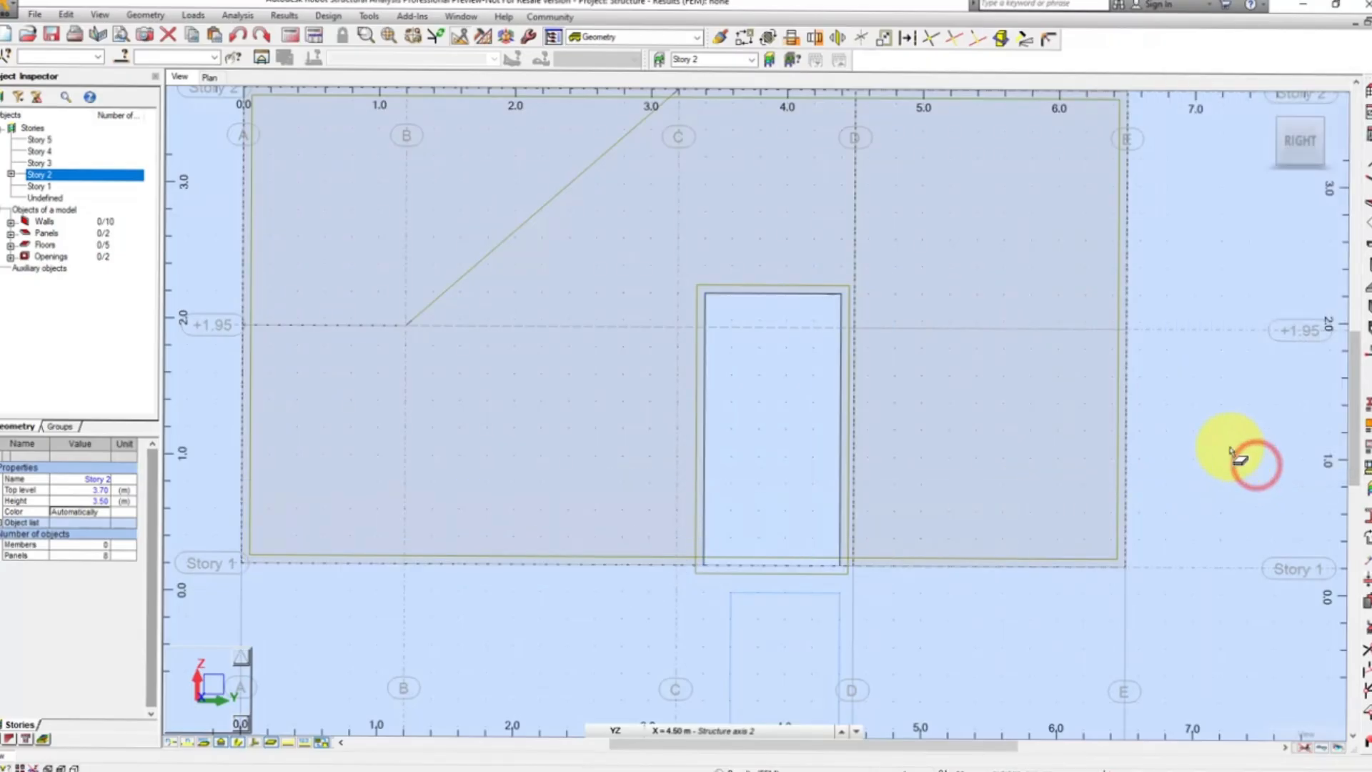
Step: Change the 2D view to the XZ plane at structure axis D
left_click(207, 688)
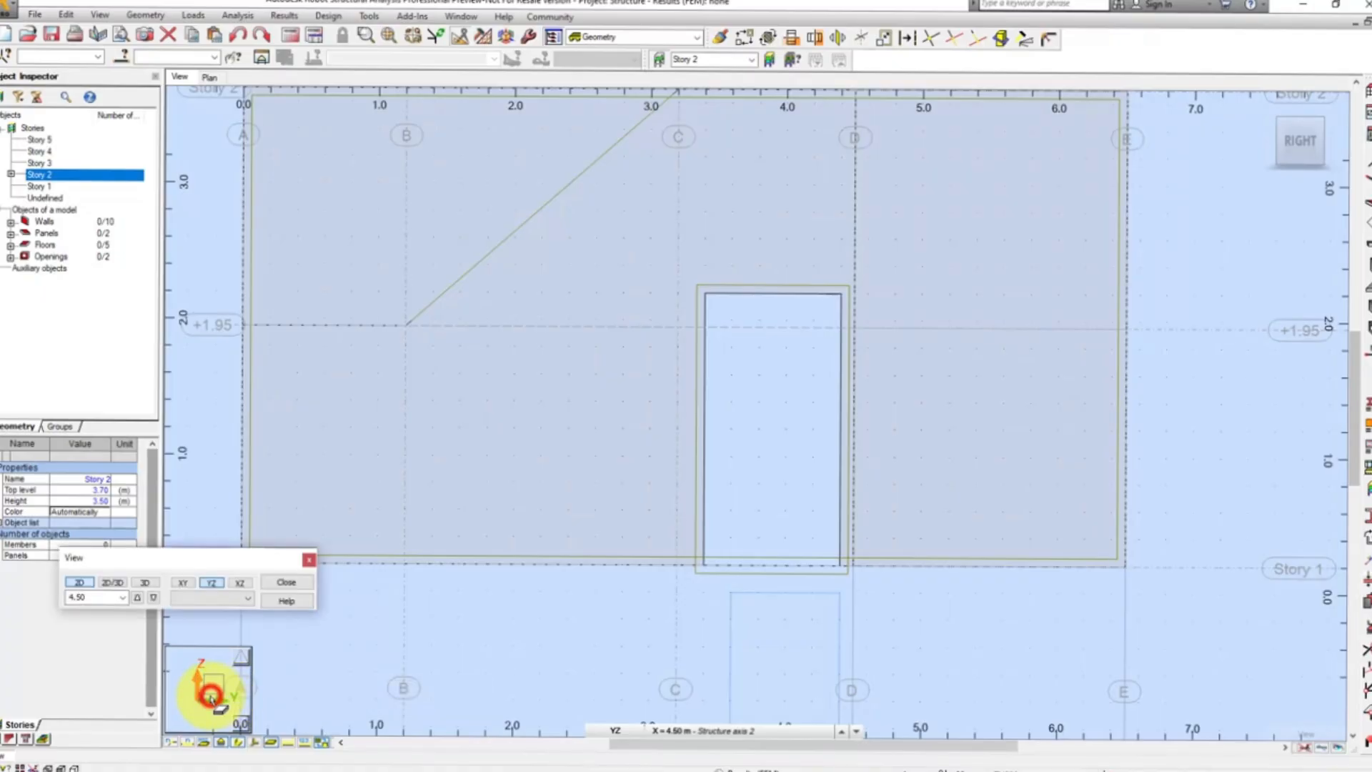
left_click(239, 583)
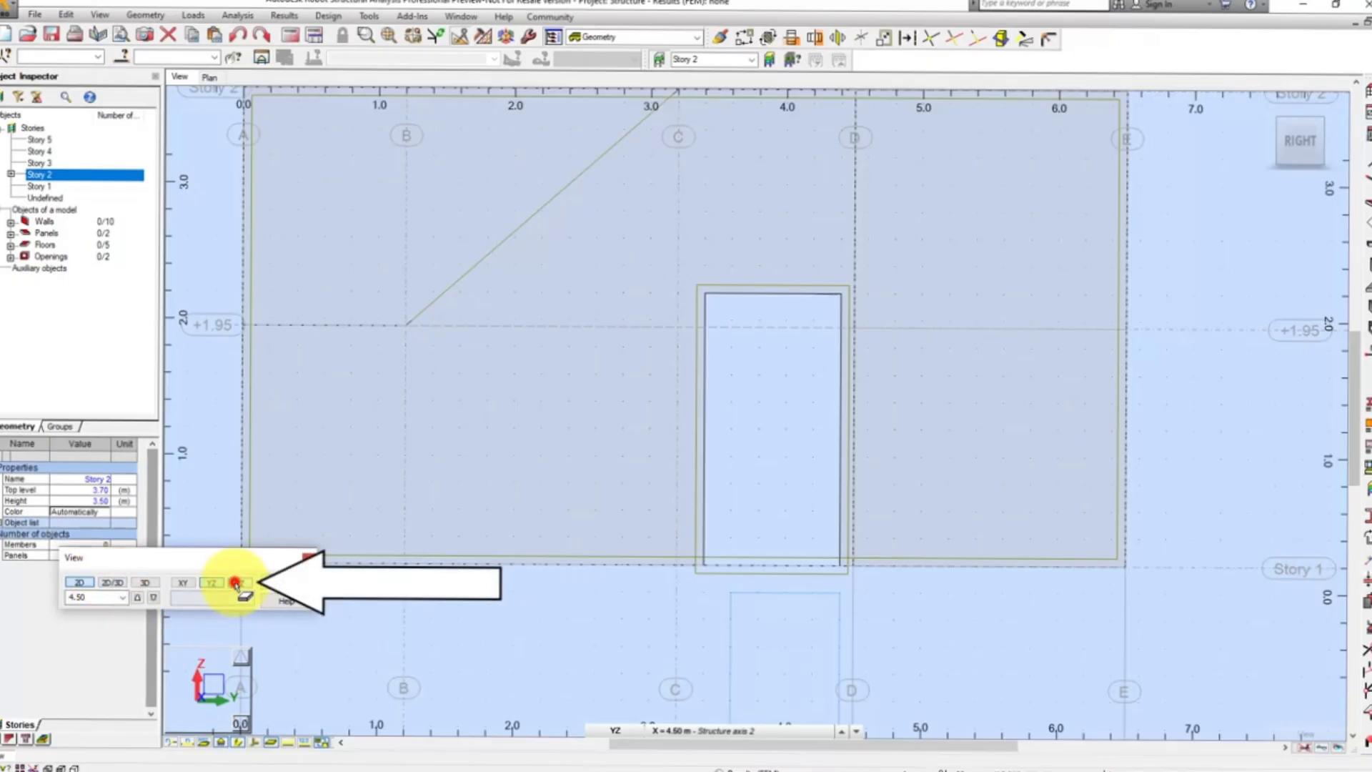
left_click(282, 583)
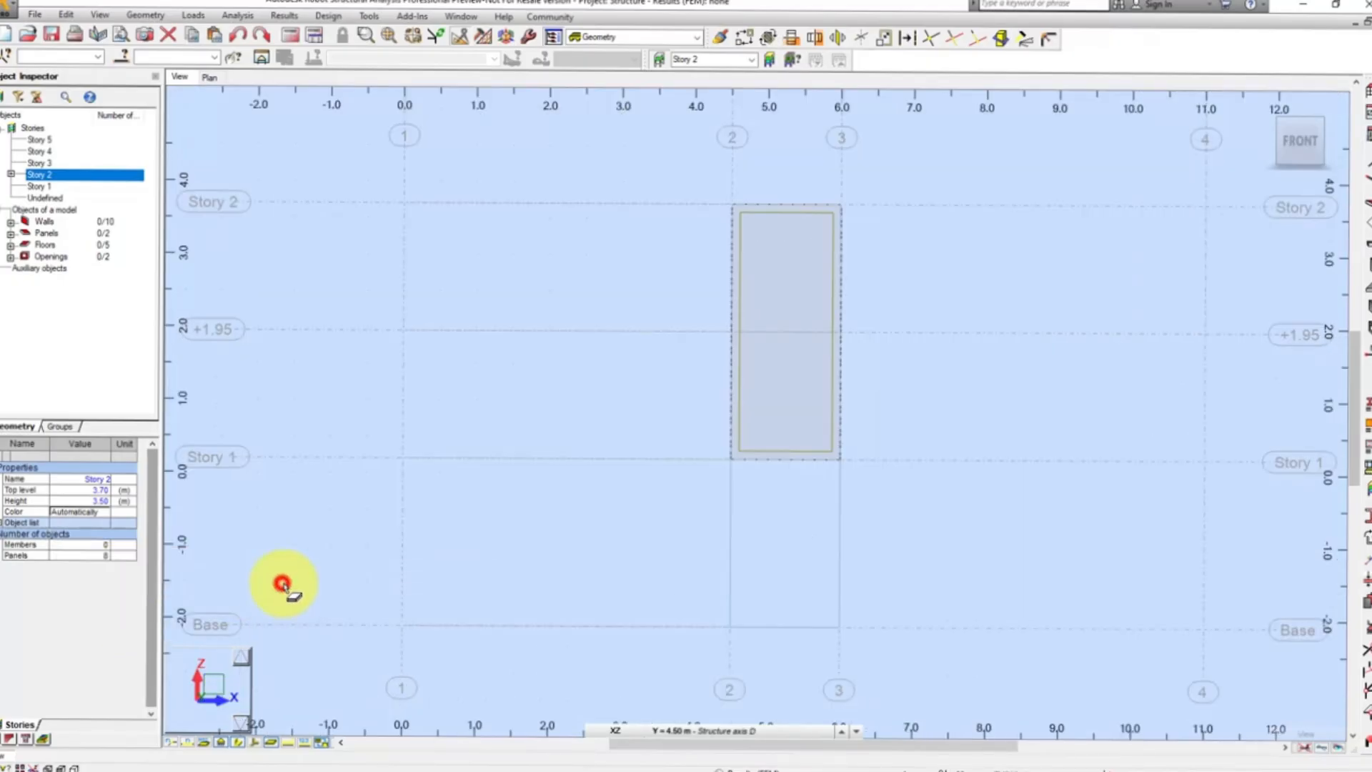
Step: Insert a rectangular opening 2.00 m high and 1.20 m wide at the base of the axis D wall, offset 0.20 m from axis 2
scroll(747, 437, "up", 2)
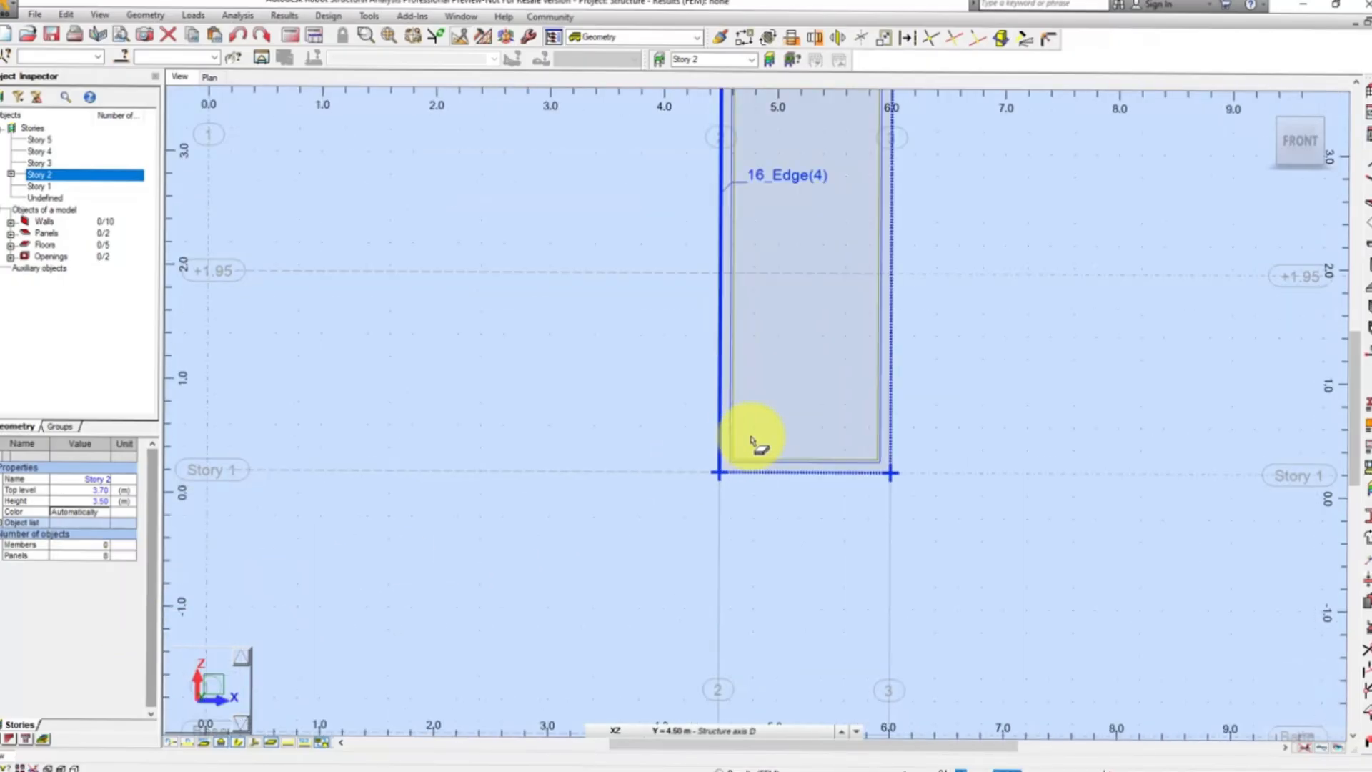
scroll(751, 437, "up", 1)
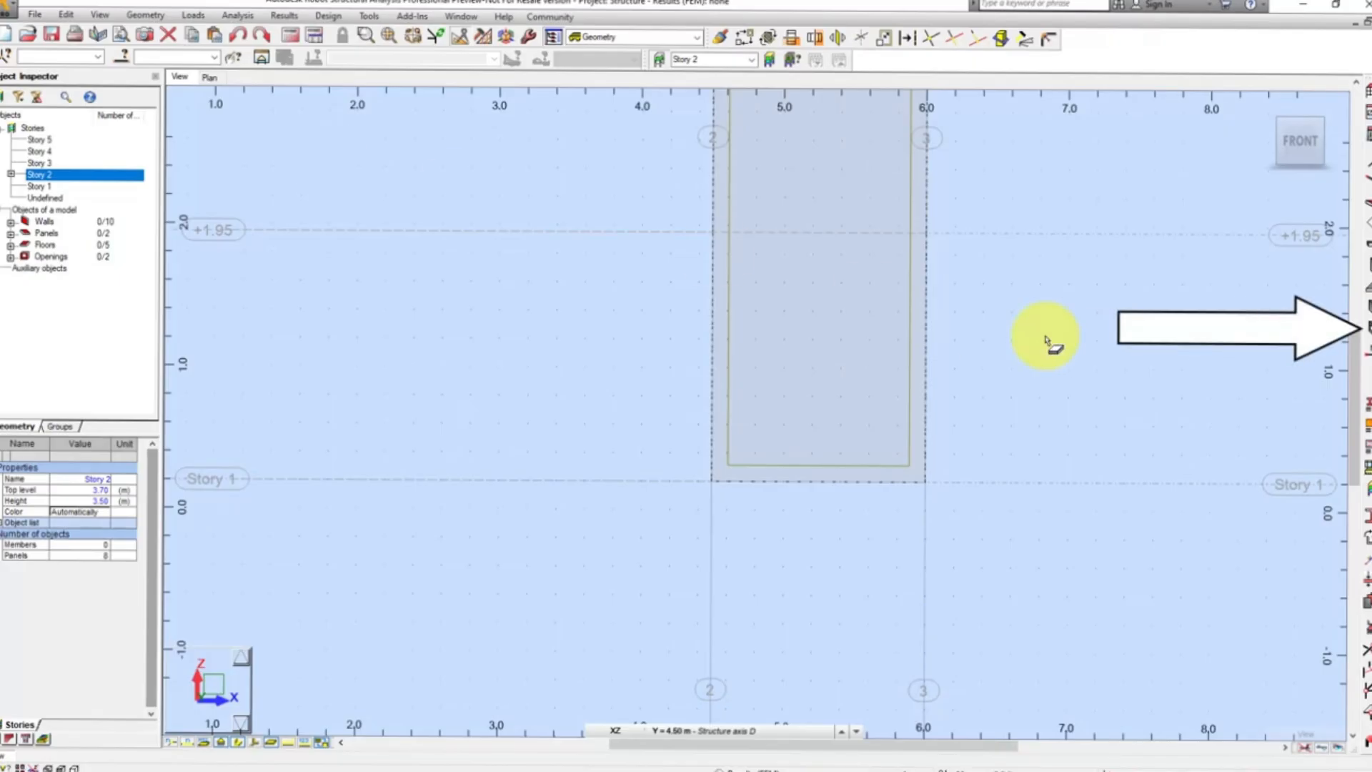
left_click(1362, 330)
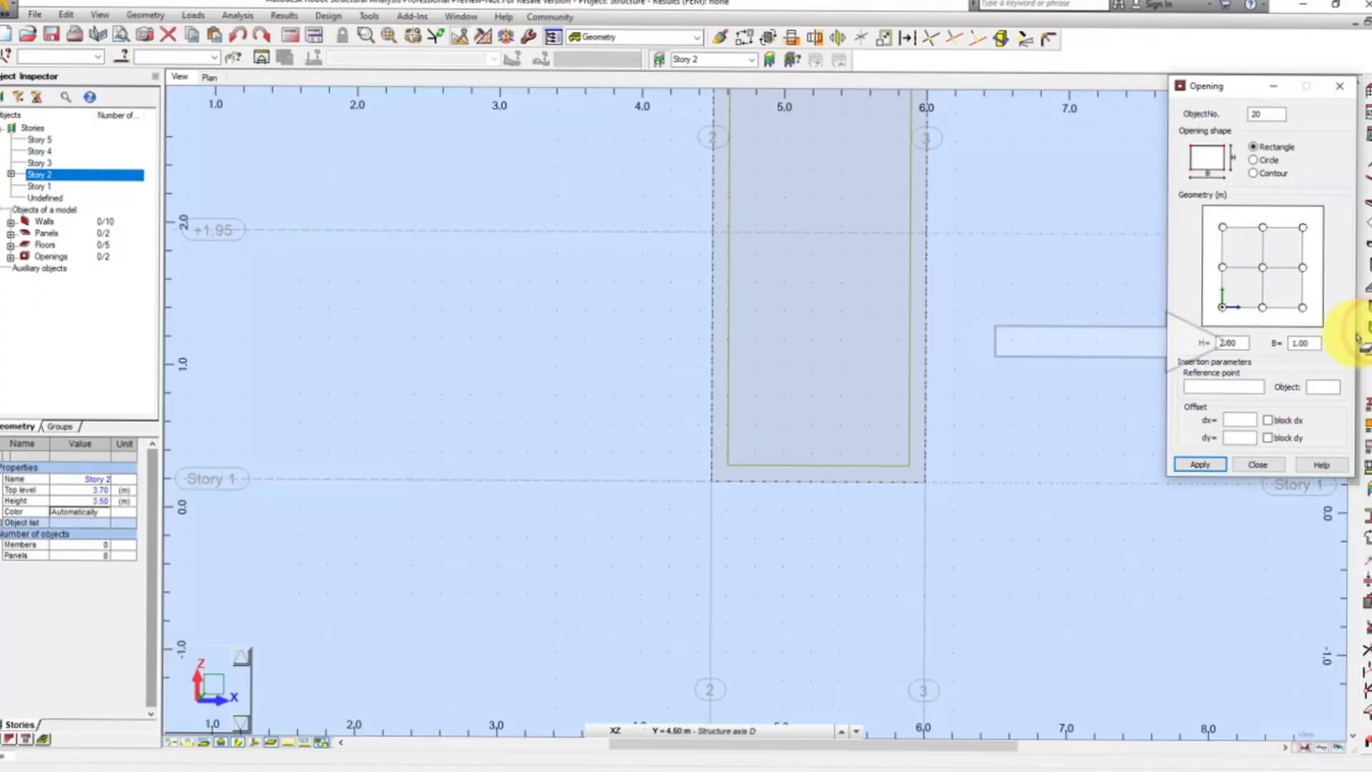
double_click(1302, 343)
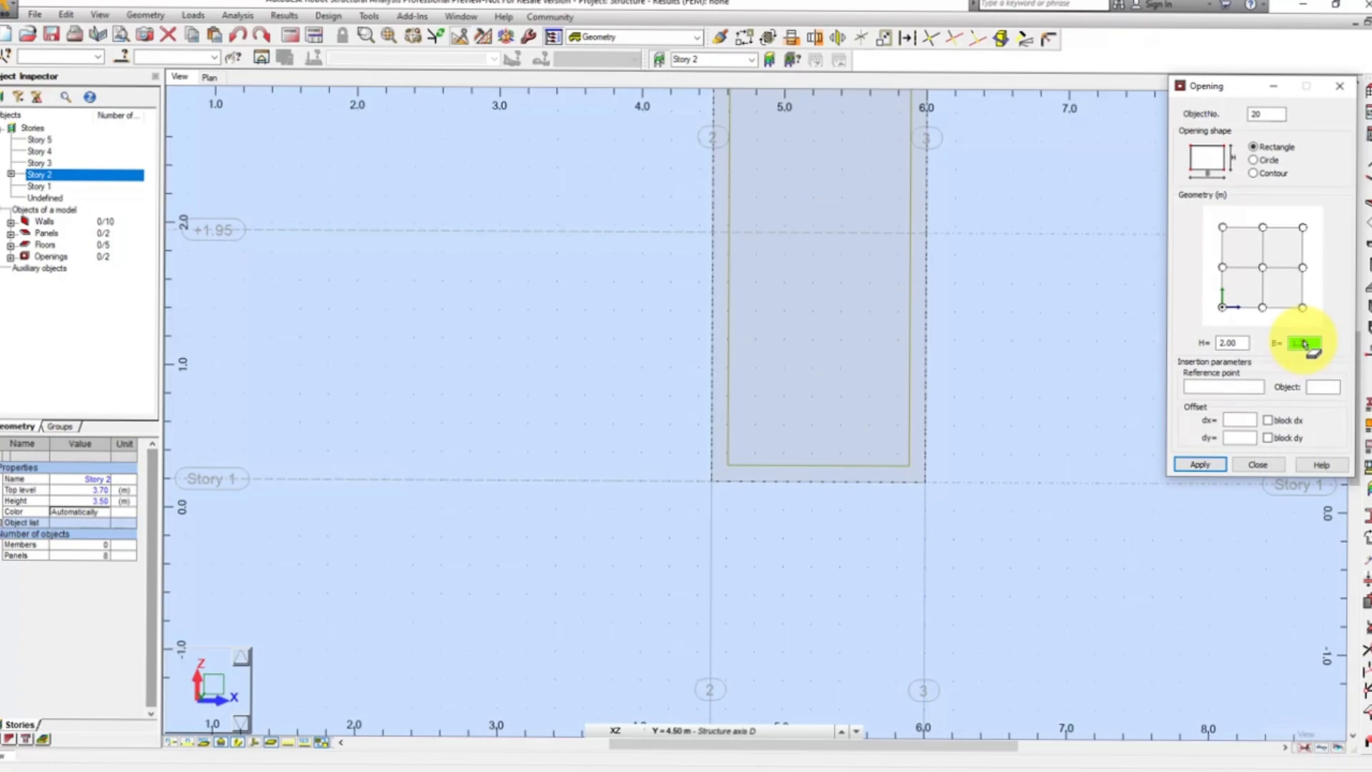
left_click(1224, 387)
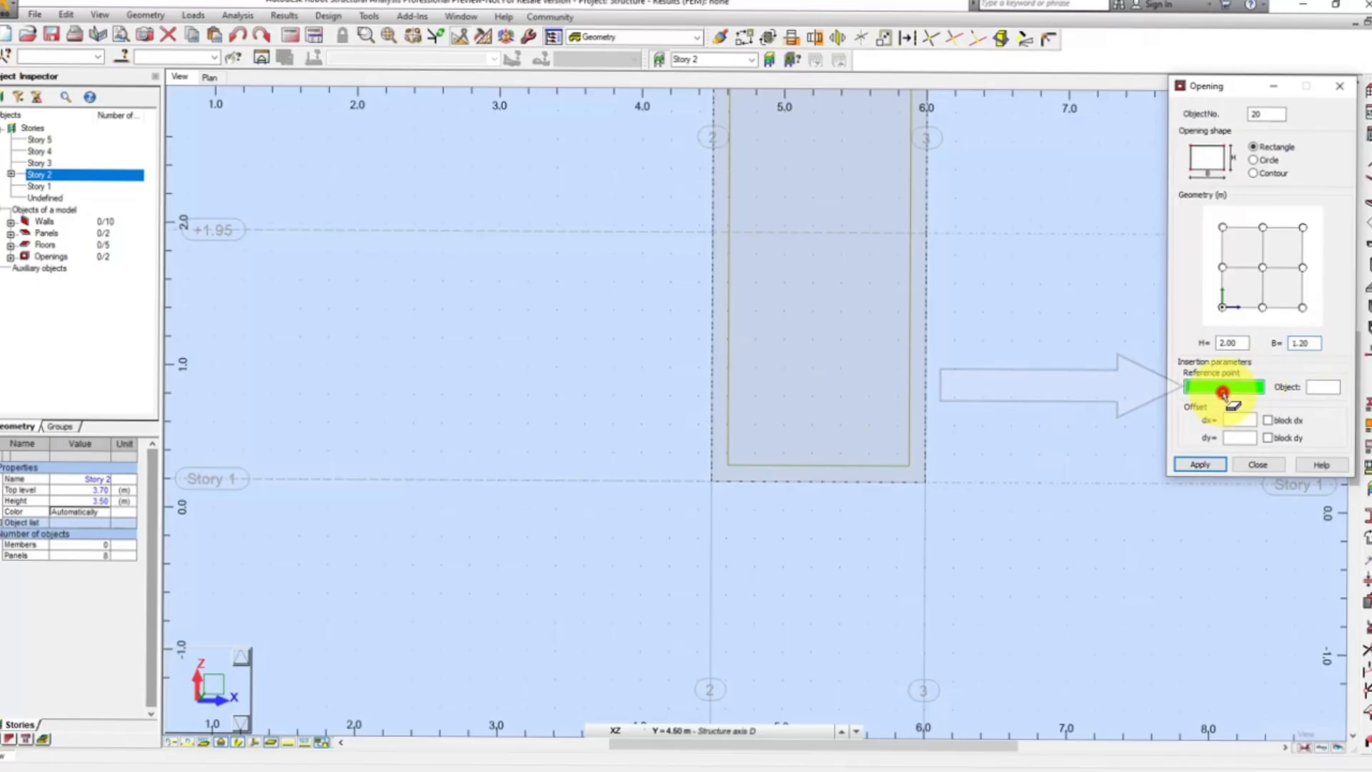
left_click(712, 477)
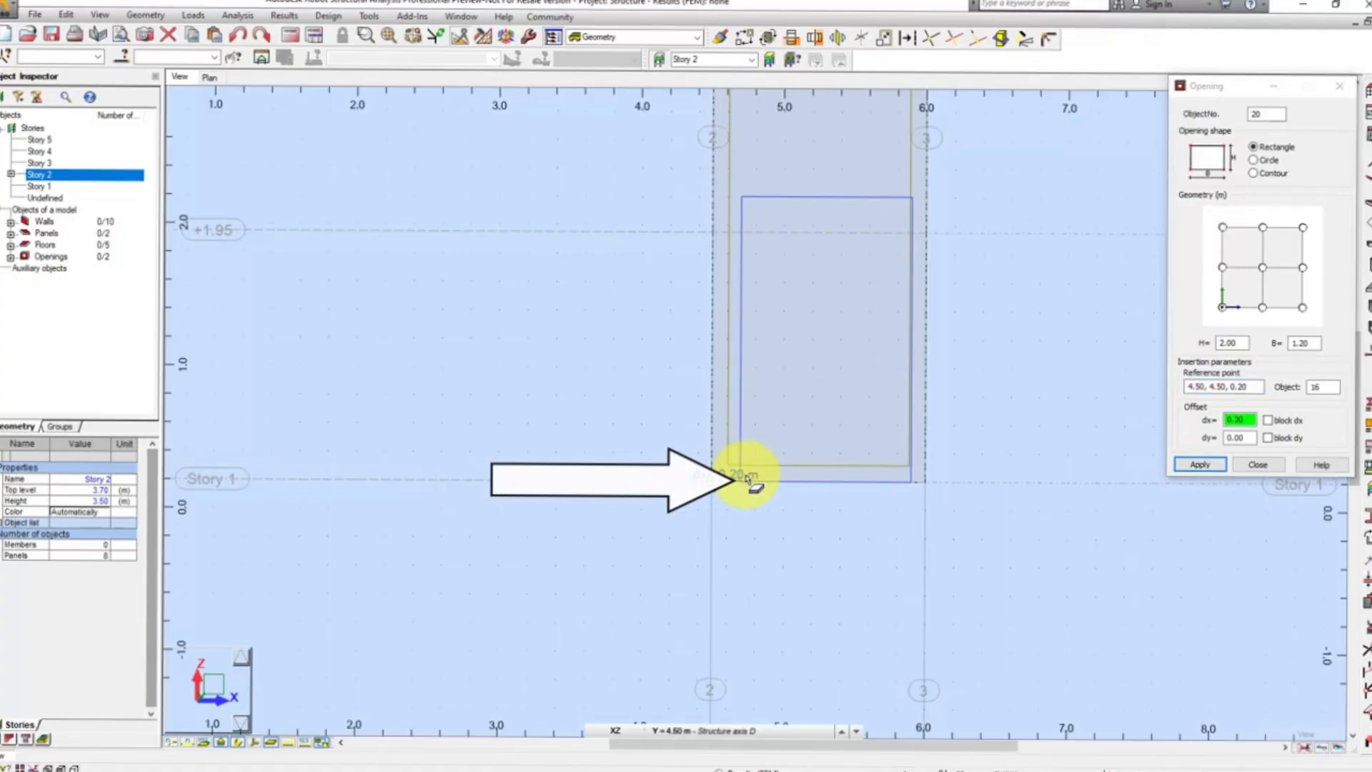
left_click(751, 480)
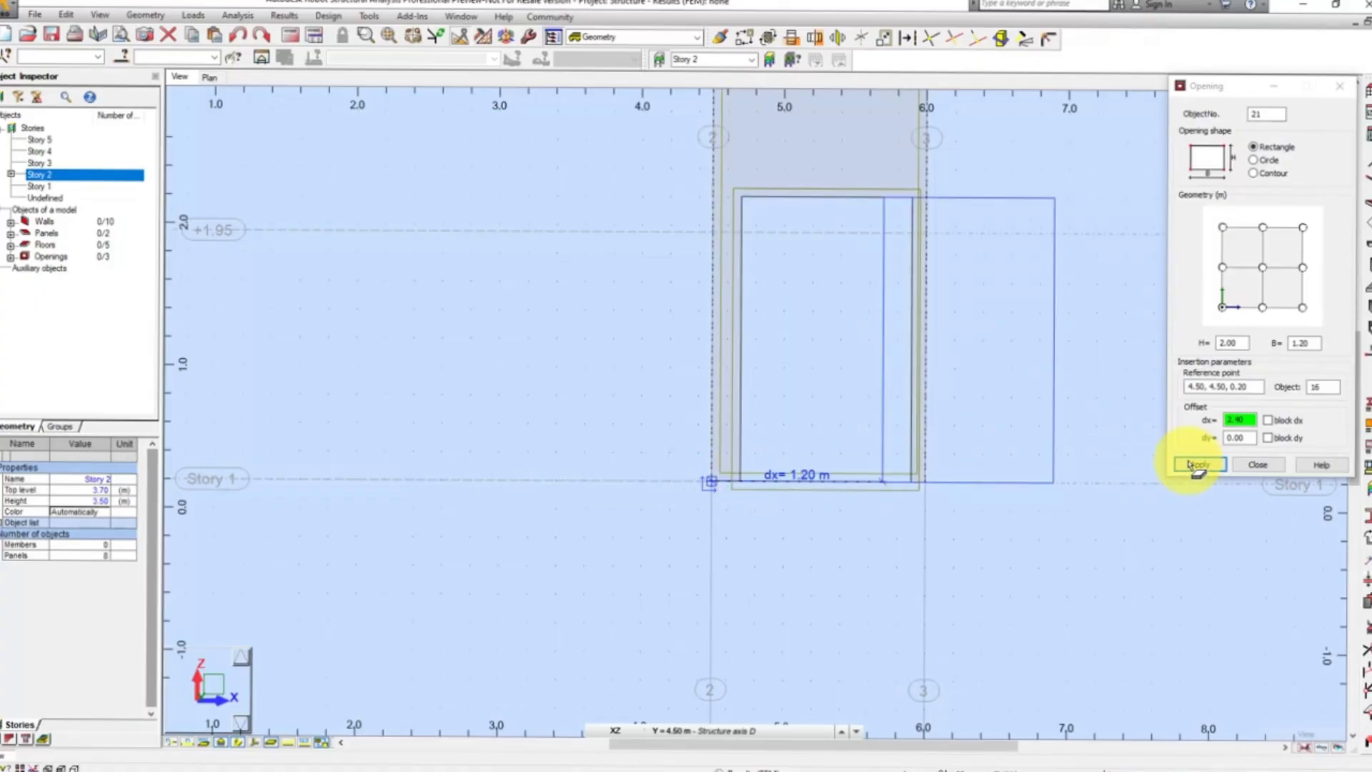
left_click(1195, 465)
left_click(1256, 464)
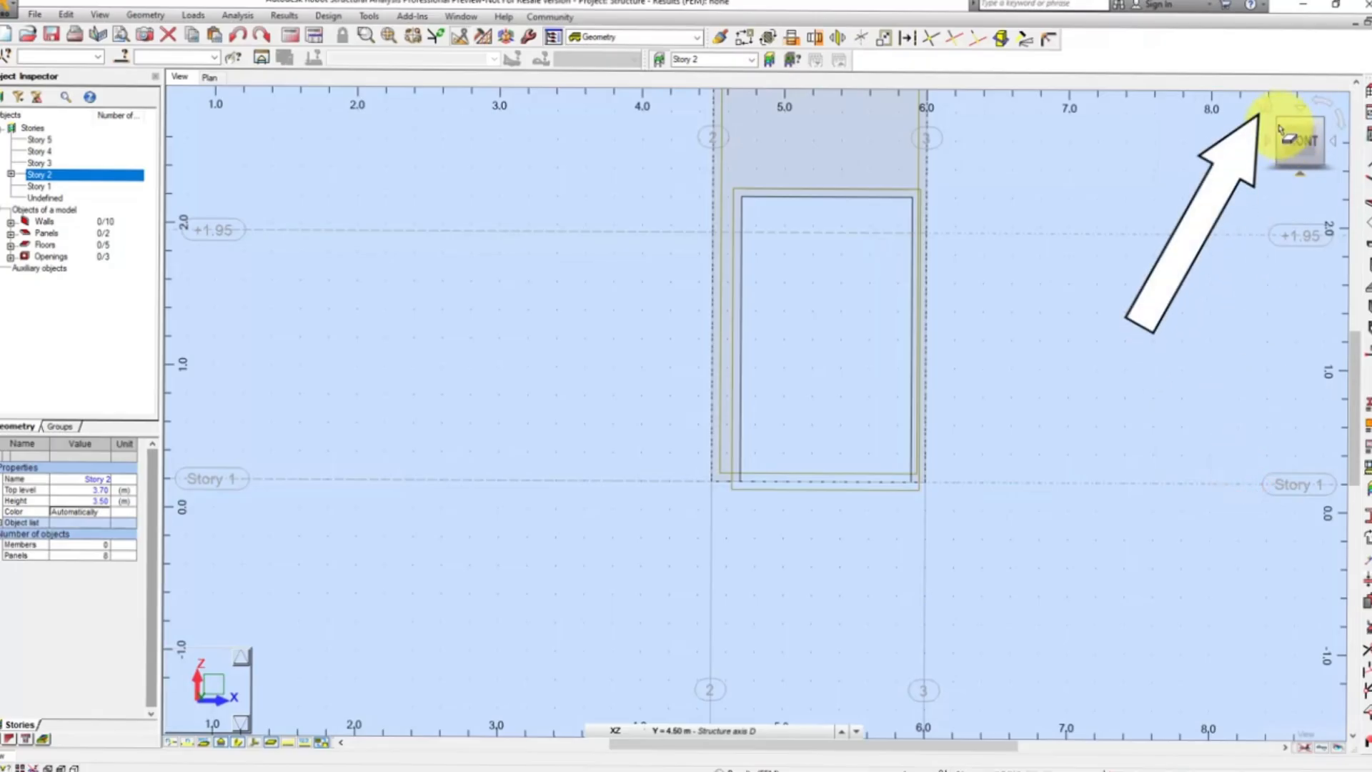
Step: Return to the 3D home view and copy the axis 2 wall with its opening 1.50 m in X onto axis 3
left_click(1267, 106)
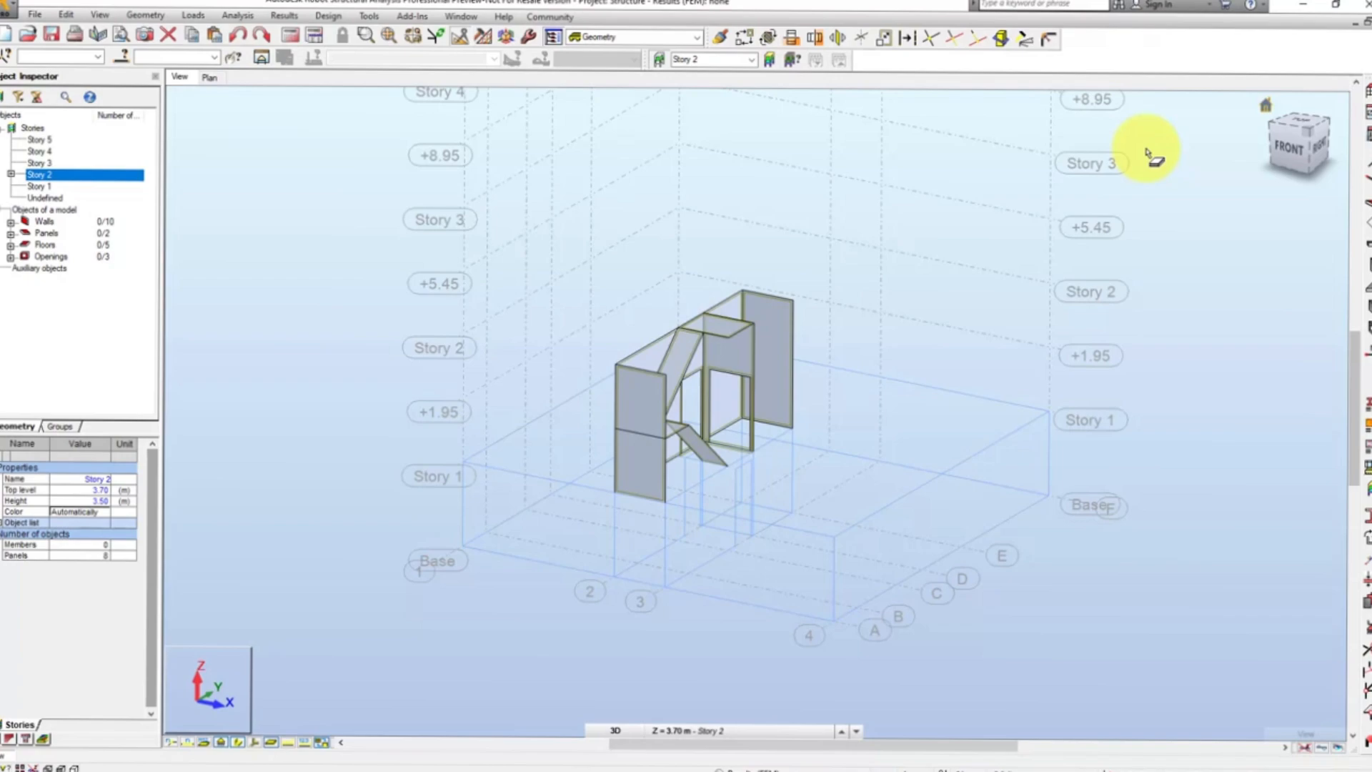
left_click(658, 351)
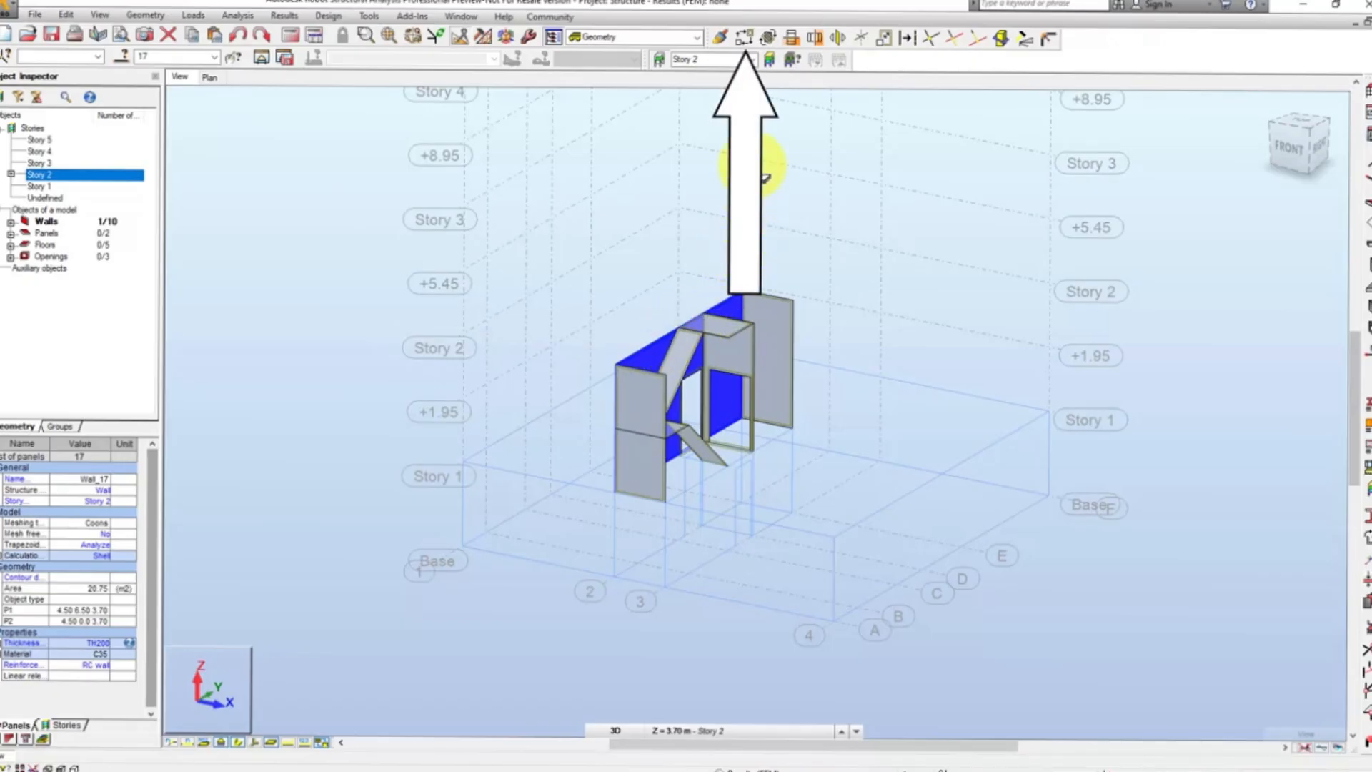
left_click(753, 39)
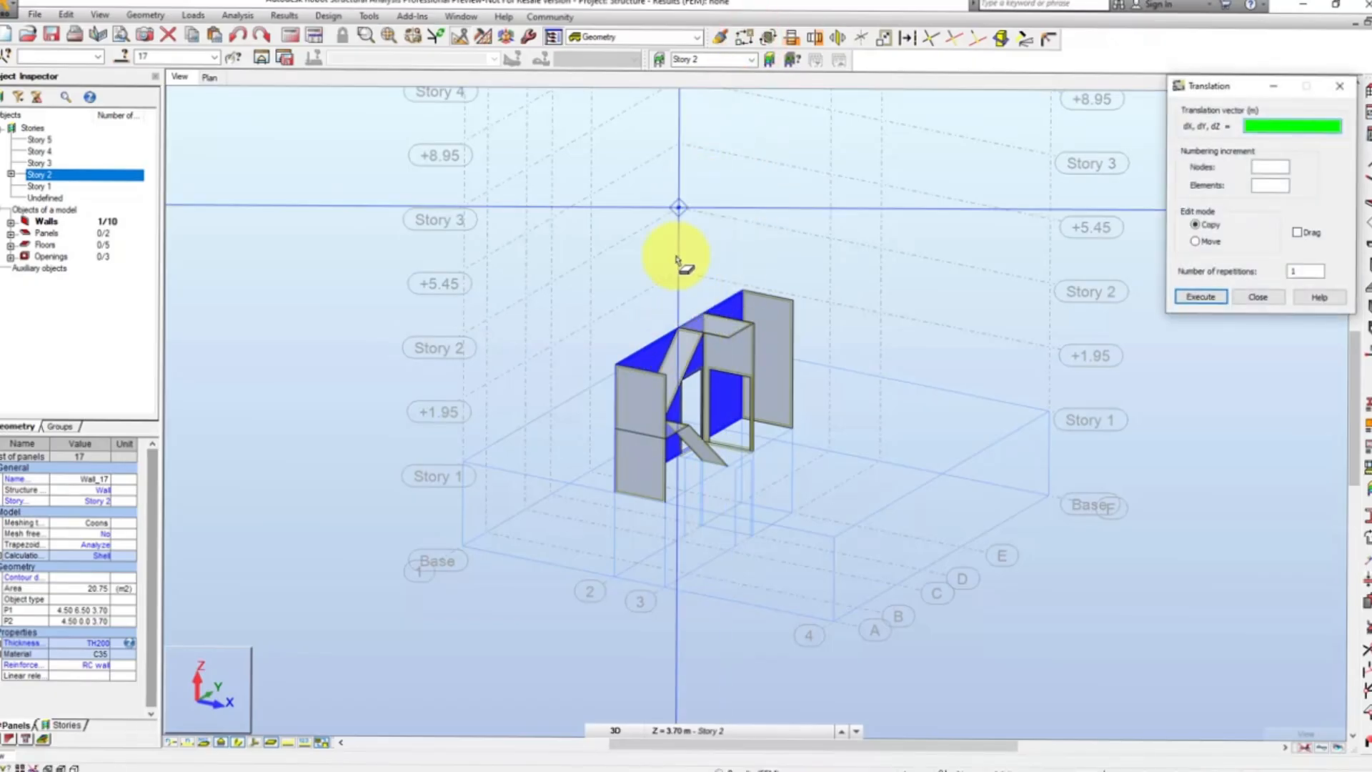
left_click(609, 360)
left_click(650, 370)
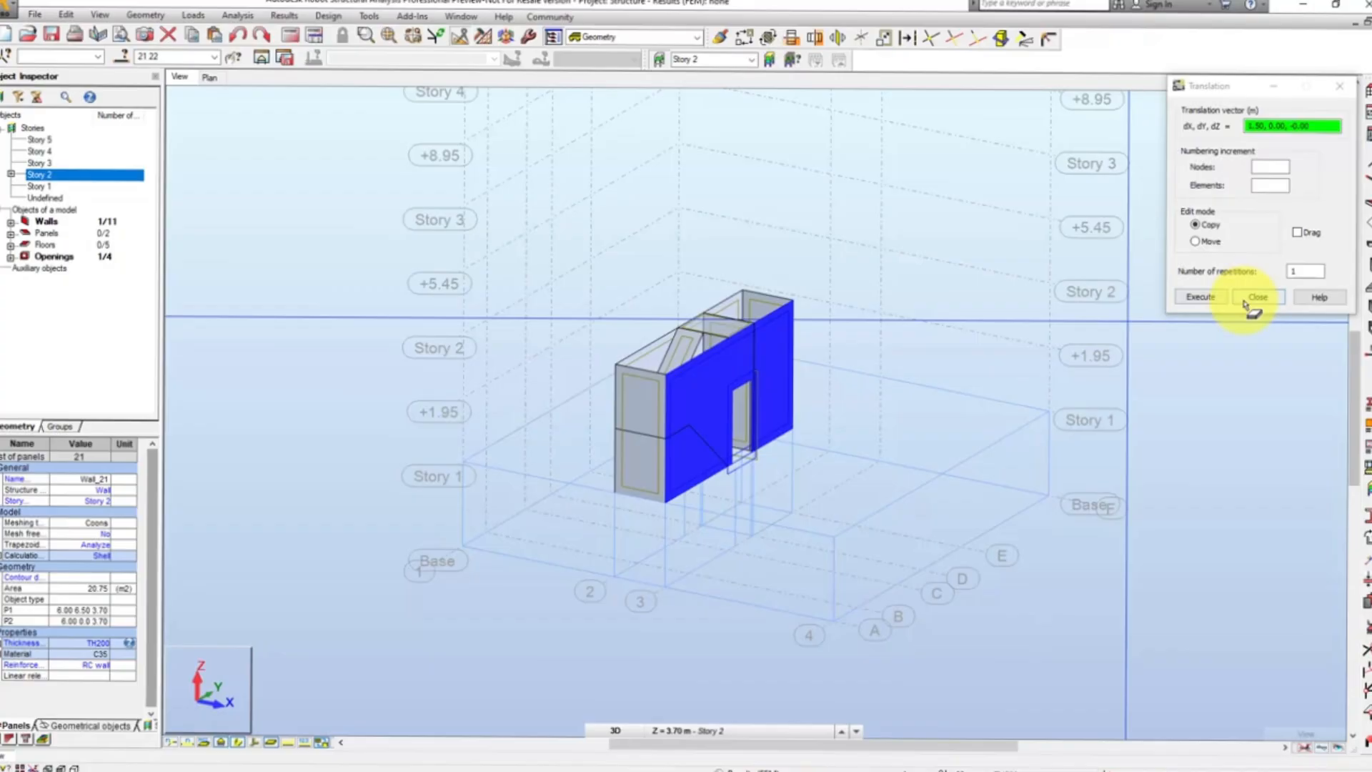
left_click(1247, 298)
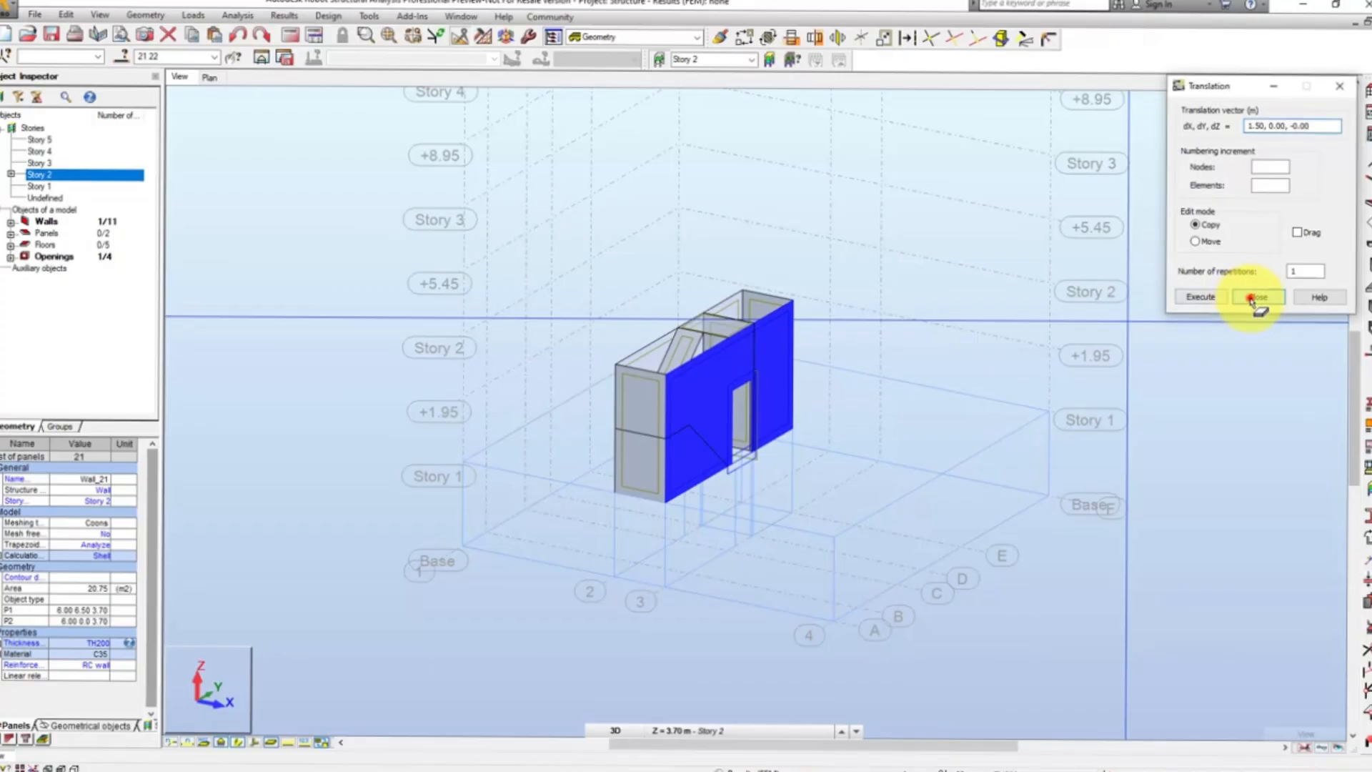